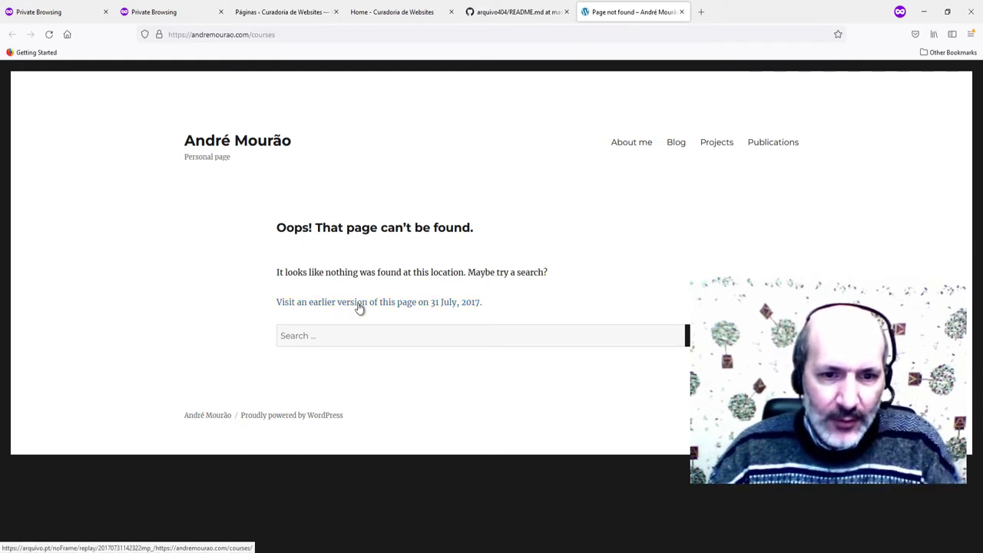
Open the 31 July, 2017 version of the missing courses page and inspect its Arquivo.pt address and preserved content
{"action": "left_click", "coordinate": [360, 306]}
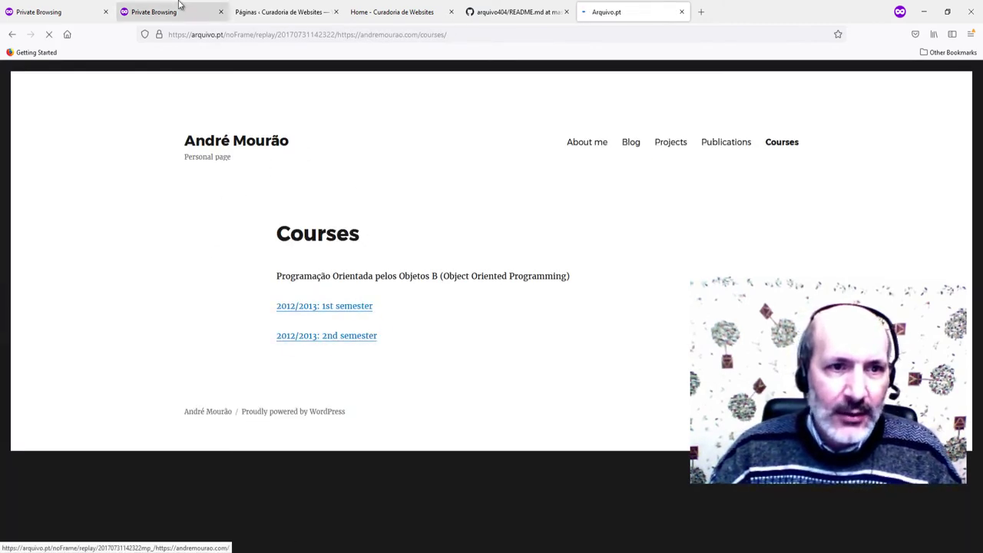
{"action": "left_click", "coordinate": [171, 34]}
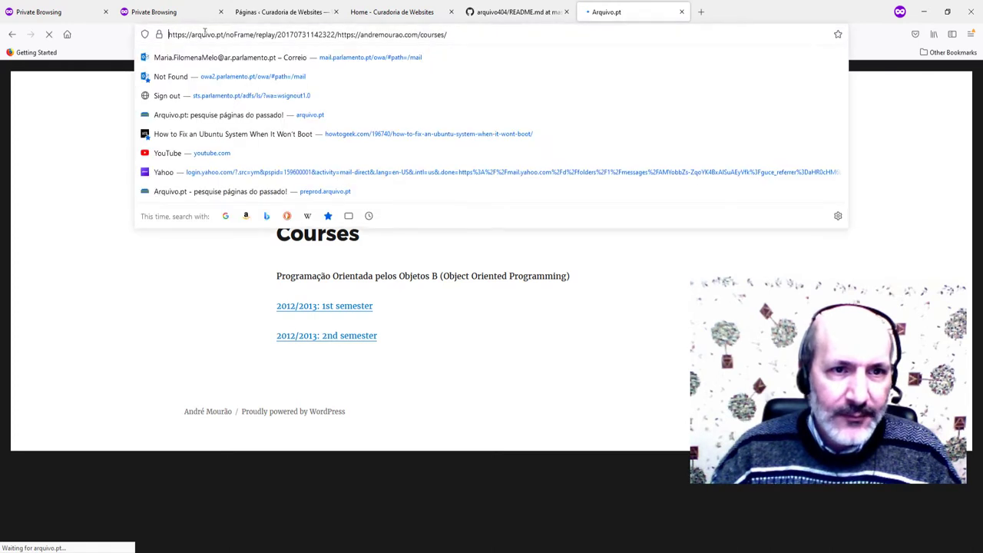
{"action": "left_click_drag", "start_coordinate": [294, 35], "coordinate": [168, 35]}
{"action": "left_click", "coordinate": [516, 351]}
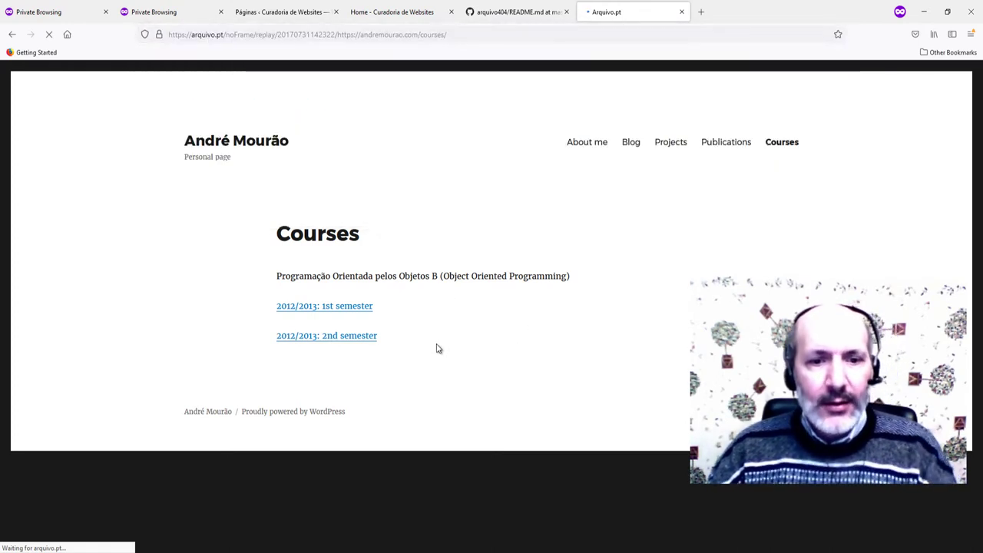
{"action": "left_click_drag", "start_coordinate": [421, 354], "coordinate": [261, 234]}
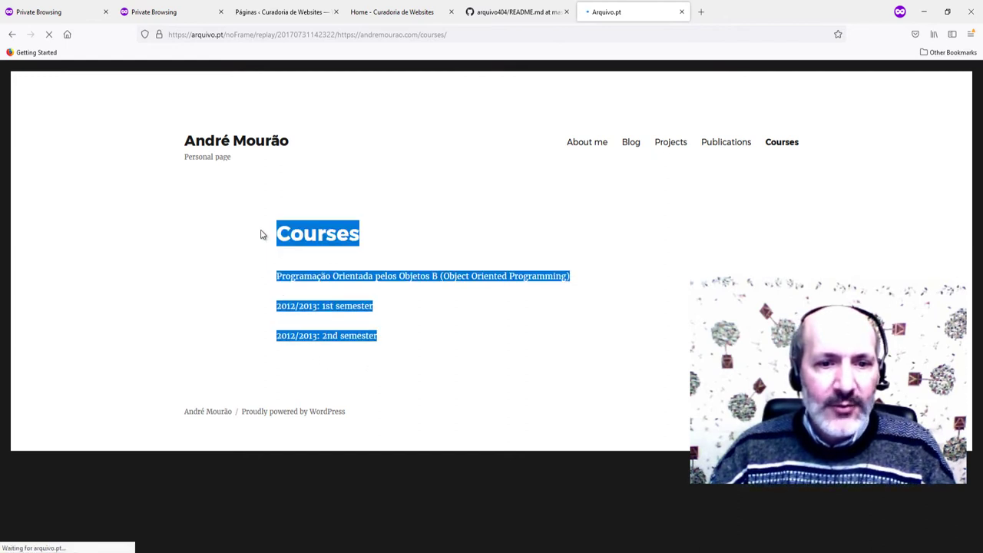
{"action": "left_click", "coordinate": [429, 198]}
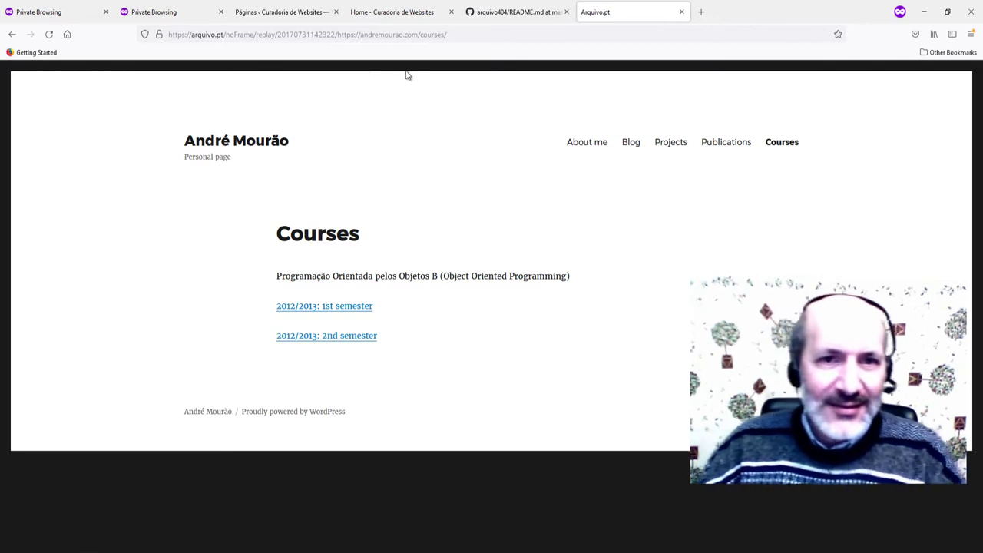
Switch to the Curadoria de Websites administration and check its installed plugins for 404page
{"action": "left_click", "coordinate": [296, 13]}
{"action": "left_click", "coordinate": [389, 16]}
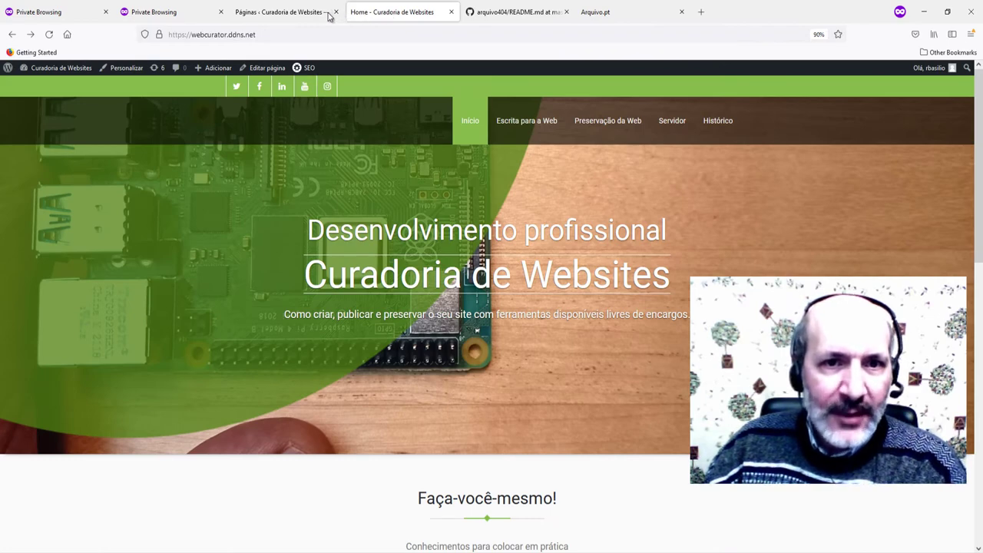
{"action": "left_click", "coordinate": [284, 17]}
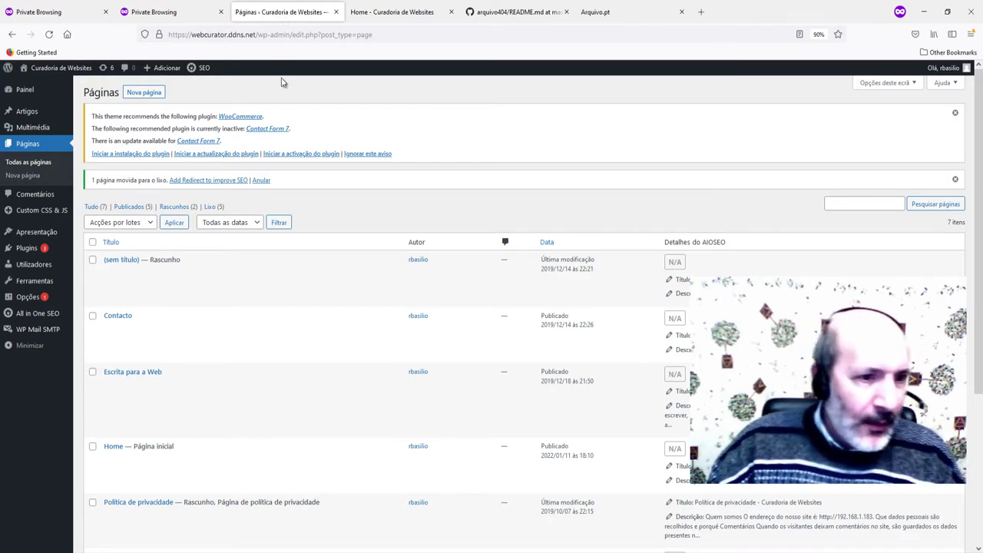
{"action": "mouse_move", "coordinate": [26, 251]}
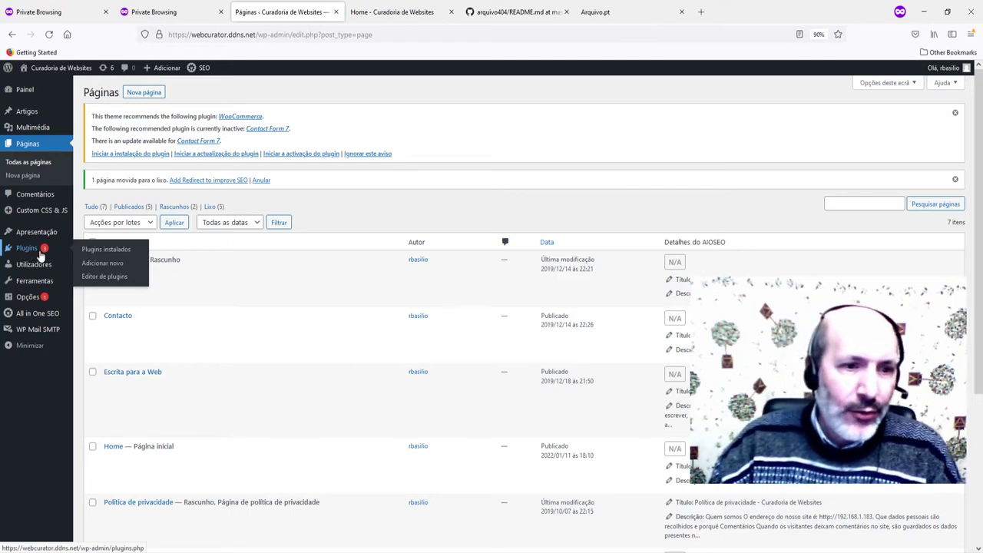
{"action": "left_click", "coordinate": [108, 250]}
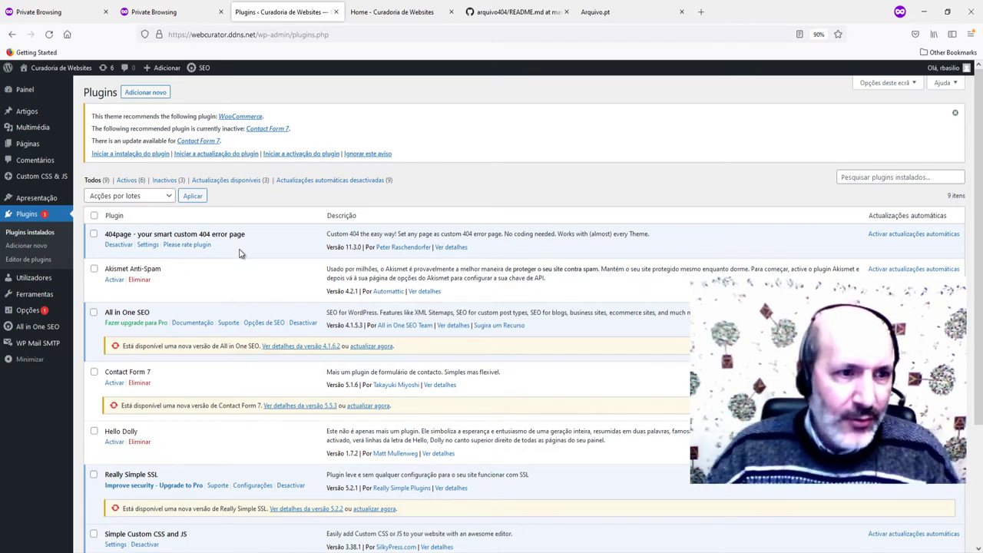
Create a new WordPress page titled "404 Página Não Encontrada"
{"action": "mouse_move", "coordinate": [30, 143]}
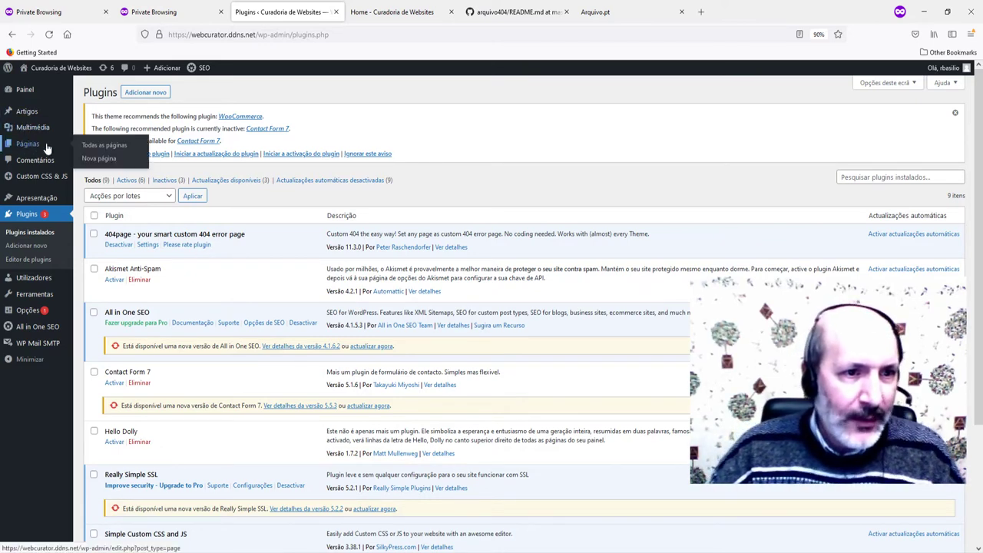
{"action": "left_click", "coordinate": [110, 146]}
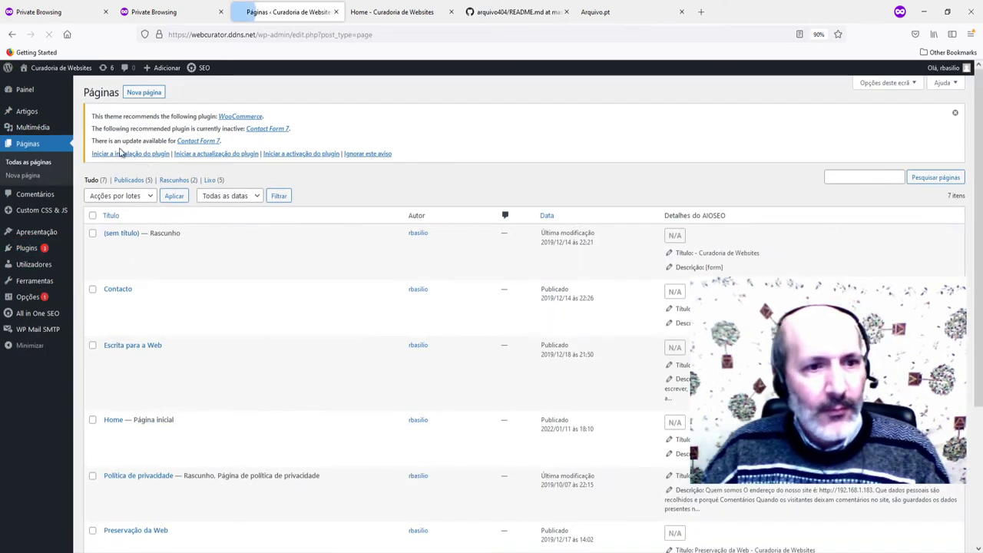
{"action": "left_click", "coordinate": [153, 93]}
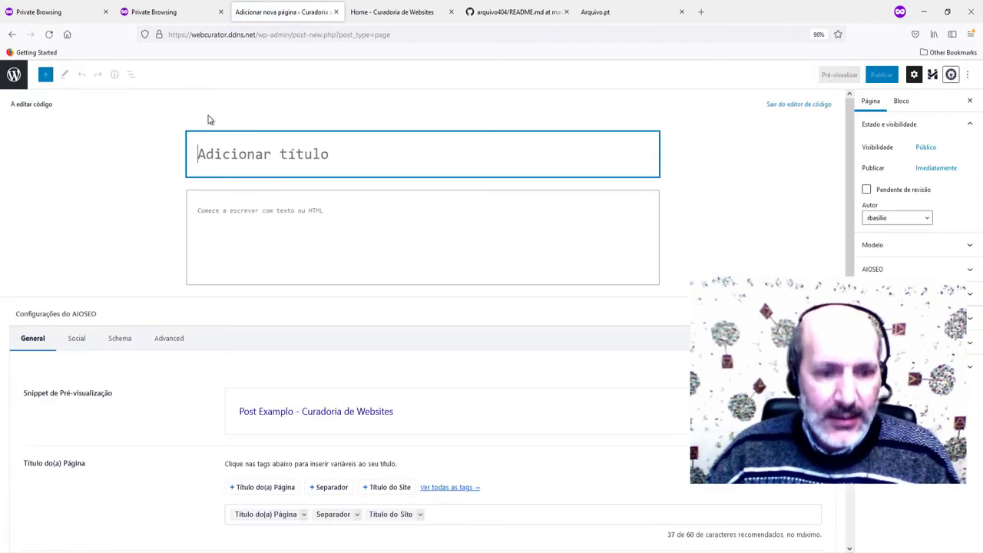
{"action": "type", "text": "404 "}
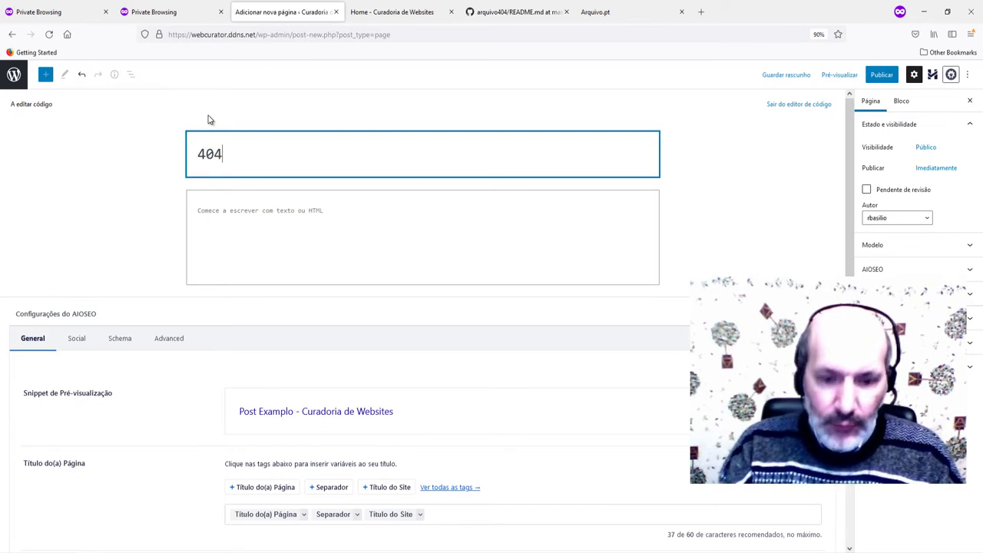
{"action": "type", "text": "Não"}
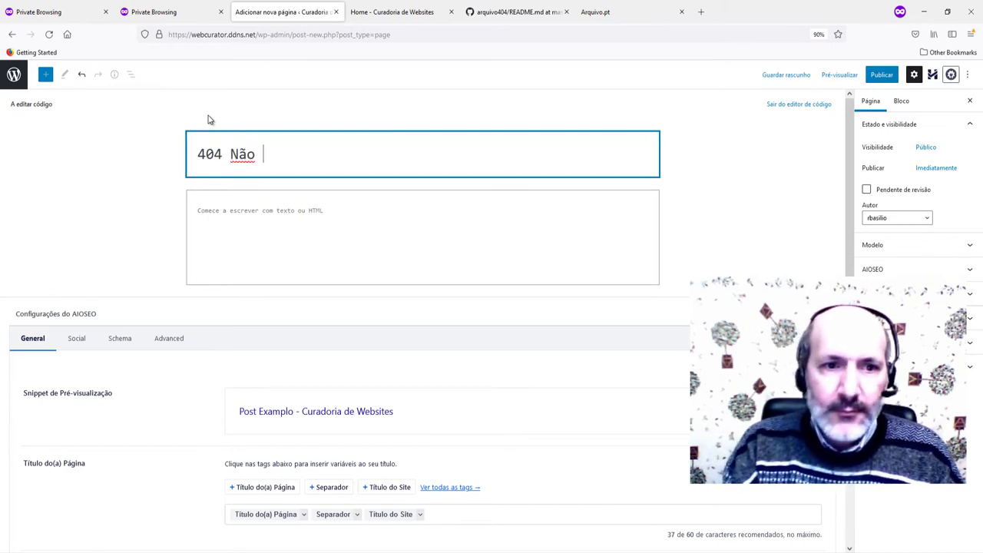
{"action": "key", "text": "ctrl+shift+Left"}
{"action": "type", "text": "Página Não Encontrada"}
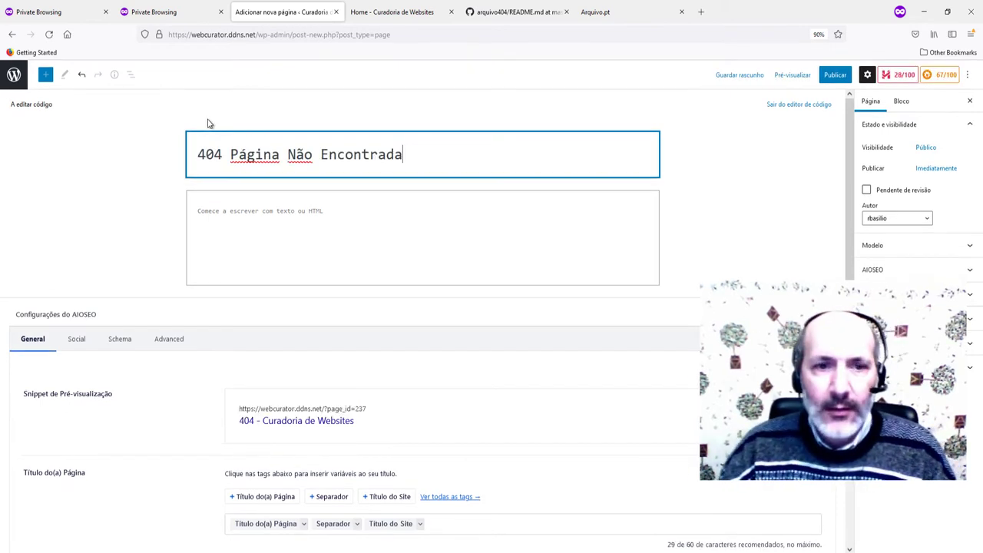
Copy the one-liner arquivo404.js script from the arquivo404 README on GitHub into the new page's content in code editor mode
{"action": "left_click", "coordinate": [209, 216]}
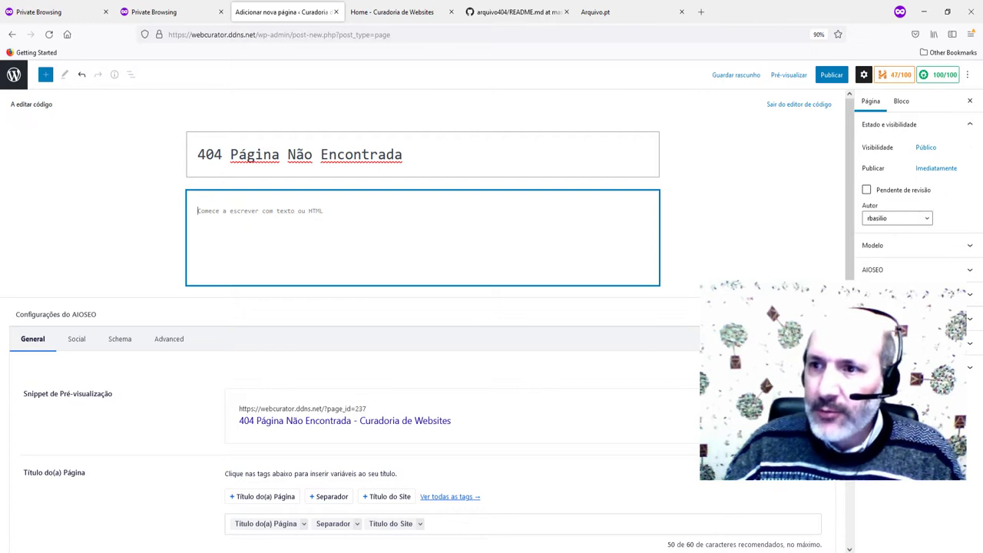
{"action": "left_click", "coordinate": [968, 76]}
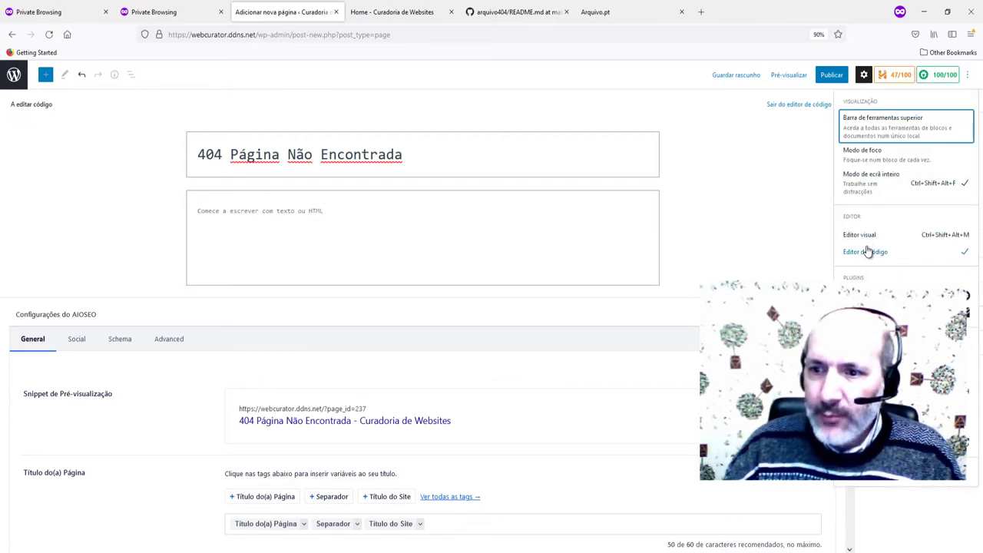
{"action": "left_click", "coordinate": [303, 214]}
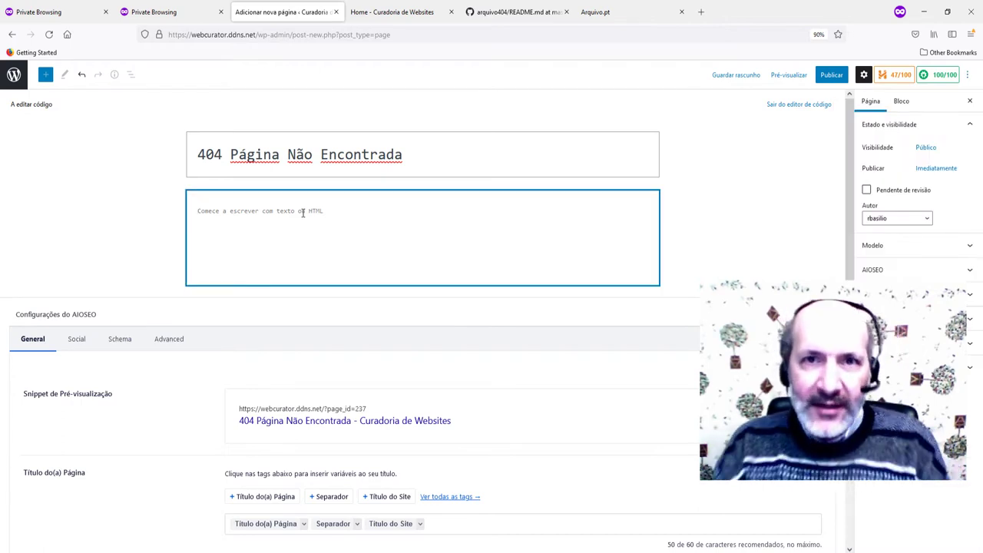
{"action": "left_click", "coordinate": [515, 14]}
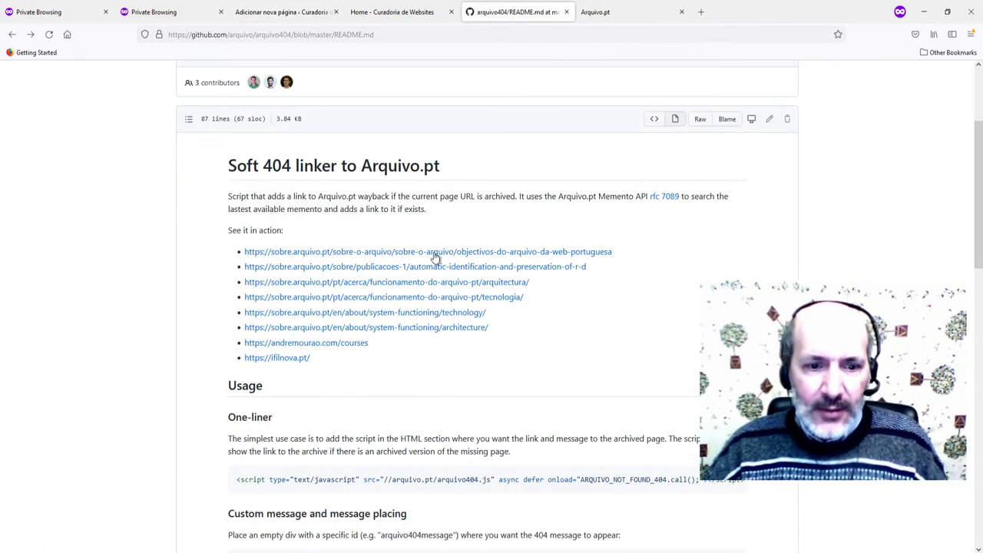
{"action": "left_click_drag", "start_coordinate": [237, 479], "coordinate": [771, 483]}
{"action": "key", "text": "ctrl+c"}
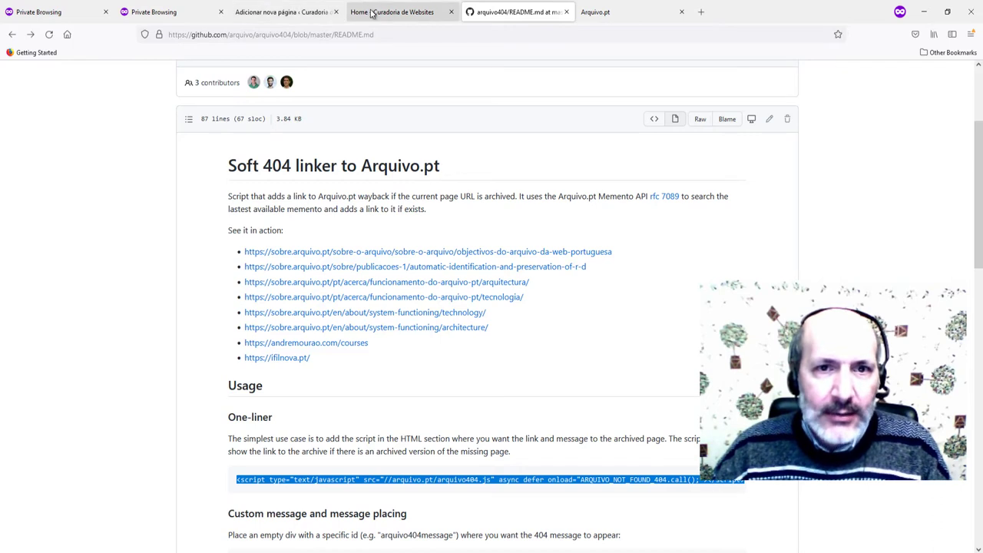
{"action": "left_click", "coordinate": [267, 14]}
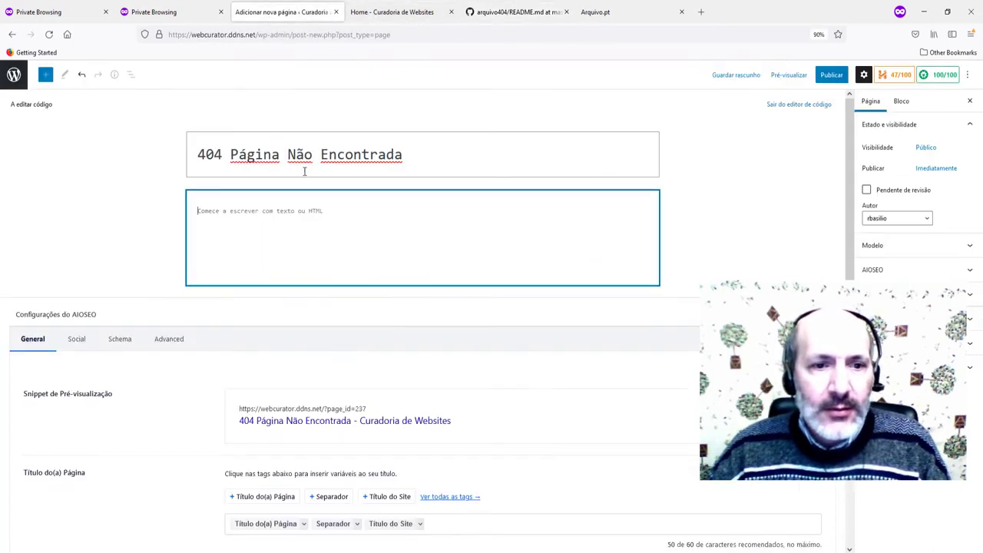
{"action": "key", "text": "ctrl+v"}
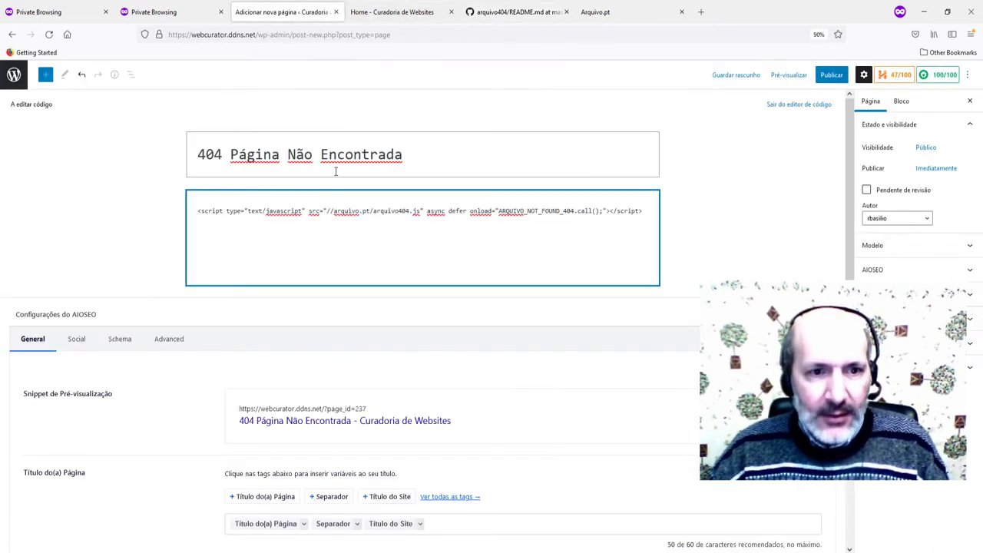
Publish the "404 Página Não Encontrada" page and return to the list of pages
{"action": "left_click", "coordinate": [832, 75]}
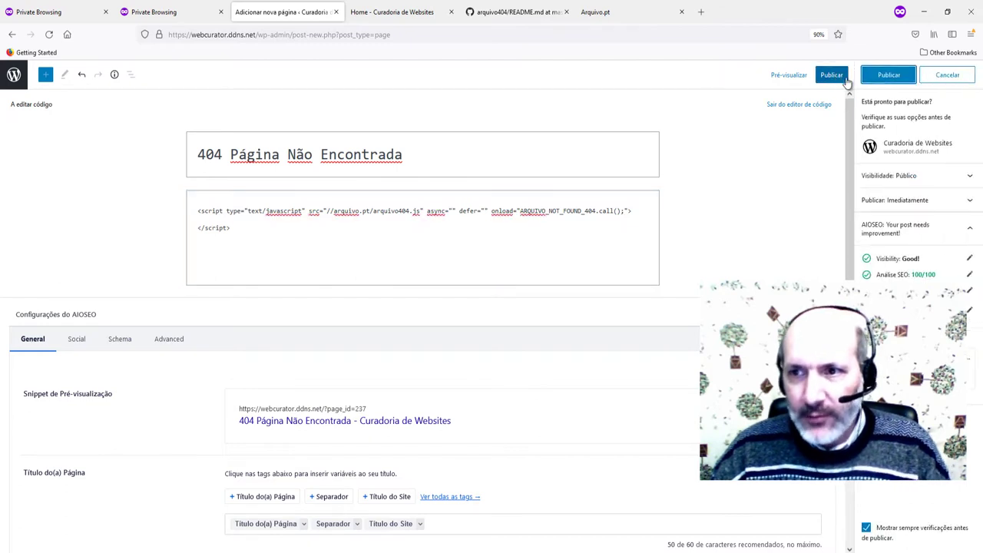
{"action": "left_click", "coordinate": [889, 74]}
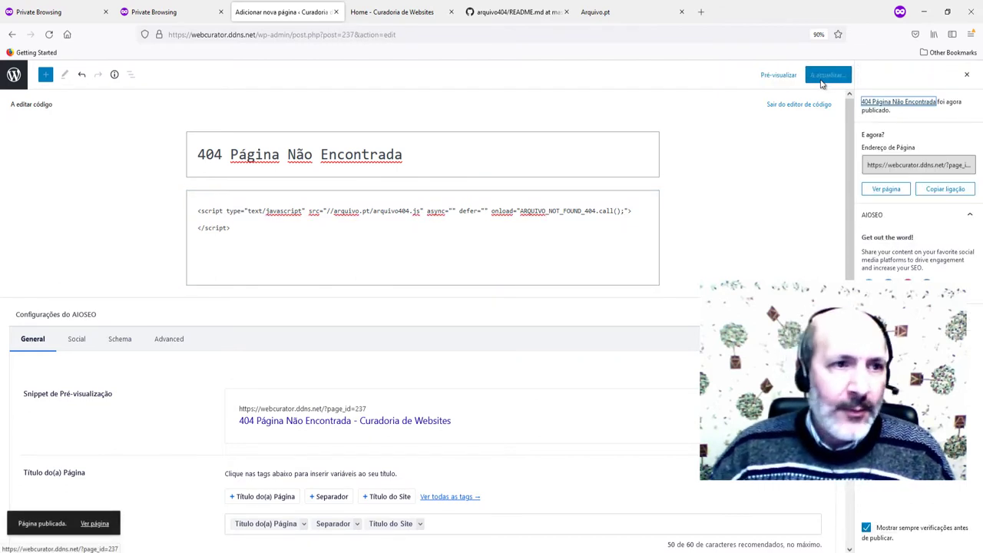
{"action": "left_click", "coordinate": [13, 76]}
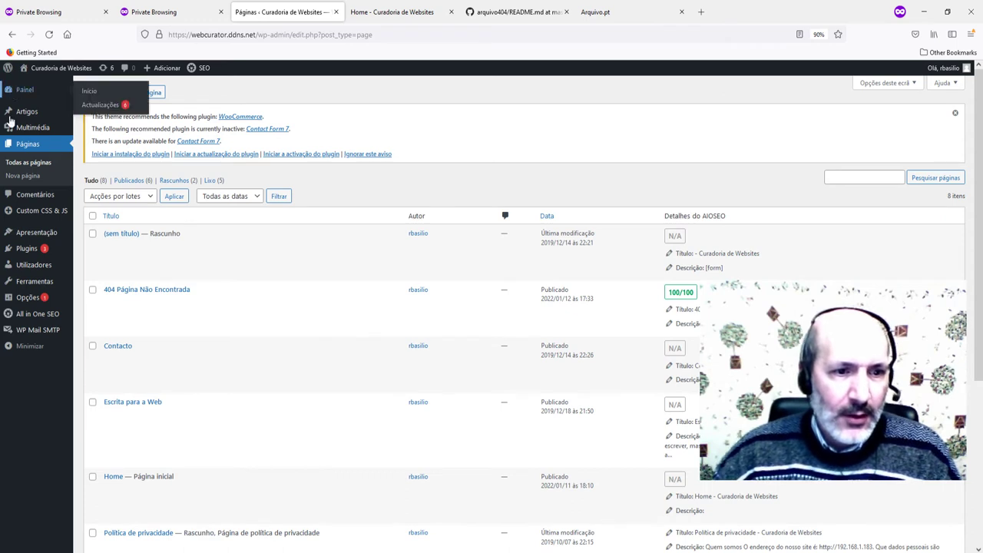
Set "404 Página Não Encontrada" as the page displayed for 404 errors in the 404page settings and save the changes
{"action": "mouse_move", "coordinate": [23, 233]}
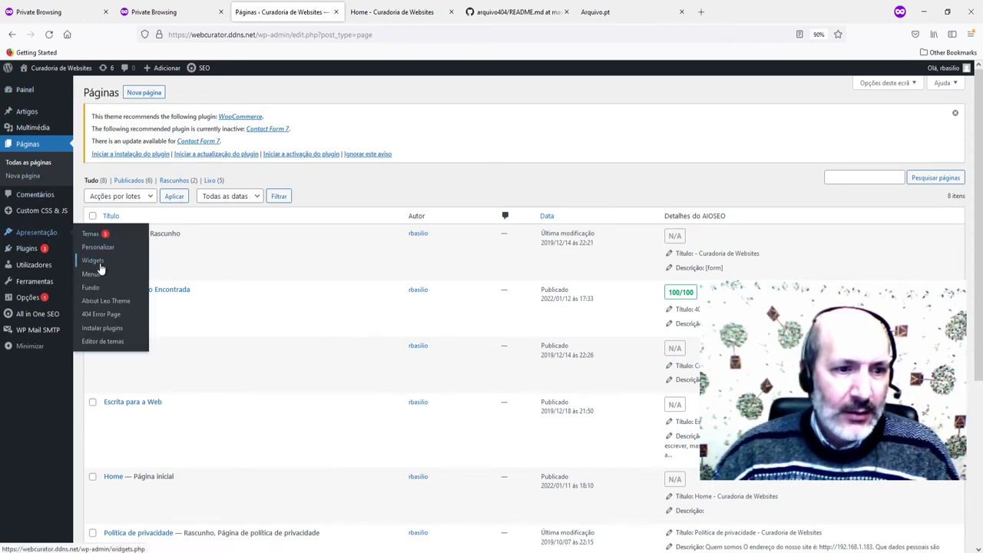
{"action": "left_click", "coordinate": [102, 318]}
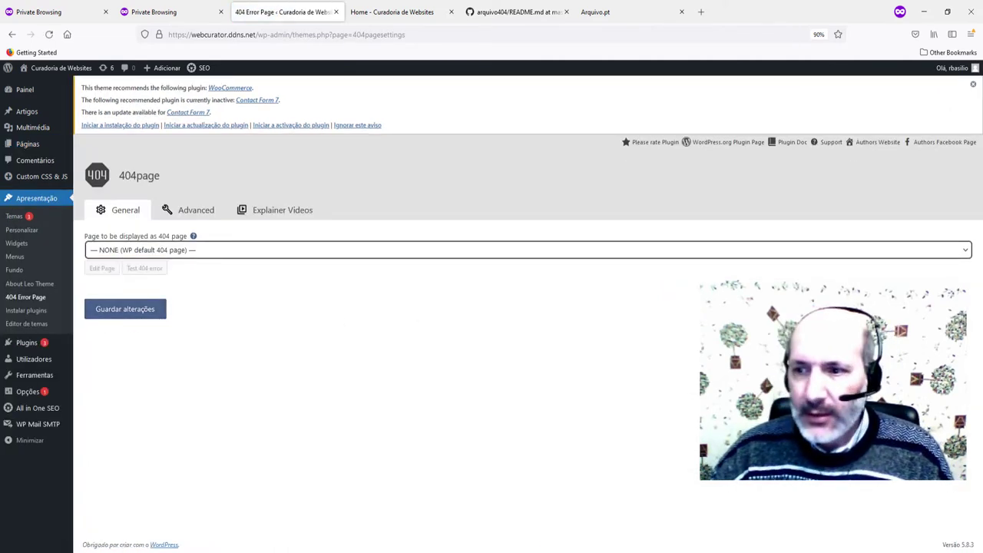
{"action": "left_click", "coordinate": [965, 251]}
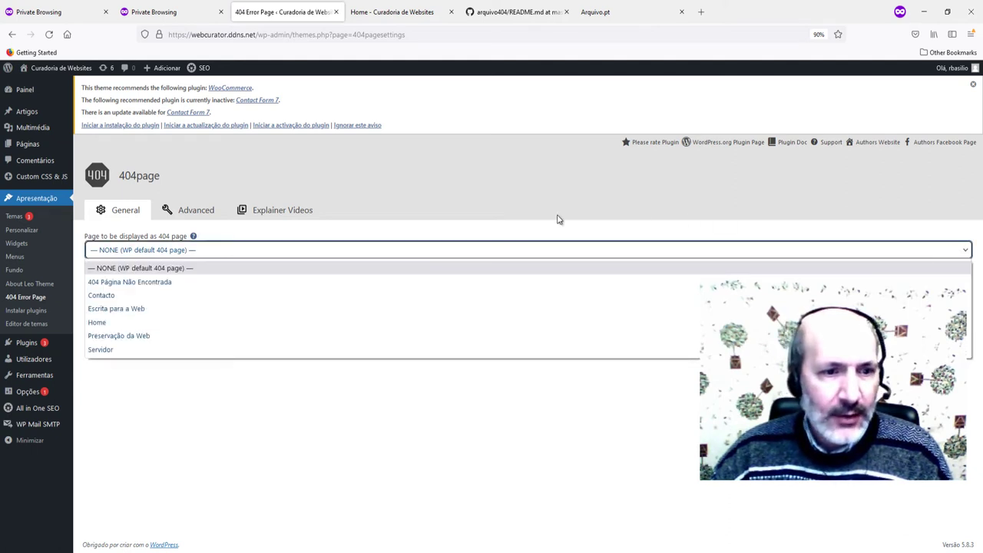
{"action": "left_click", "coordinate": [113, 284]}
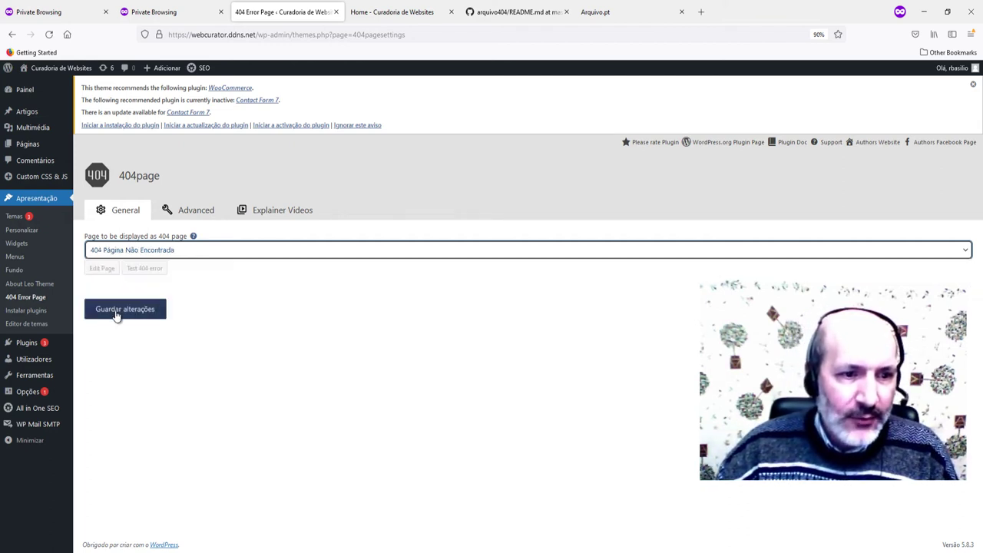
{"action": "left_click", "coordinate": [117, 311]}
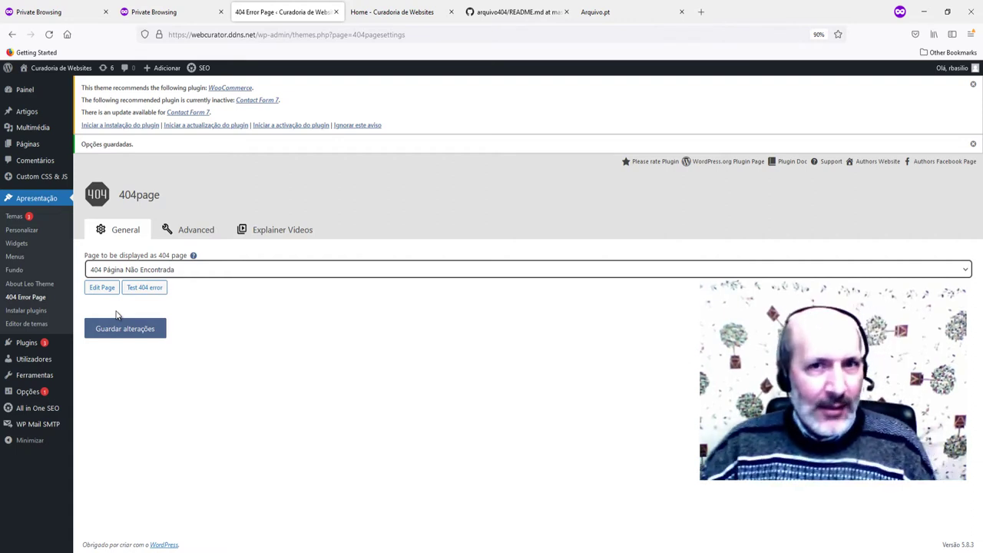
{"action": "key", "text": "ctrl+1"}
{"action": "left_click", "coordinate": [287, 36]}
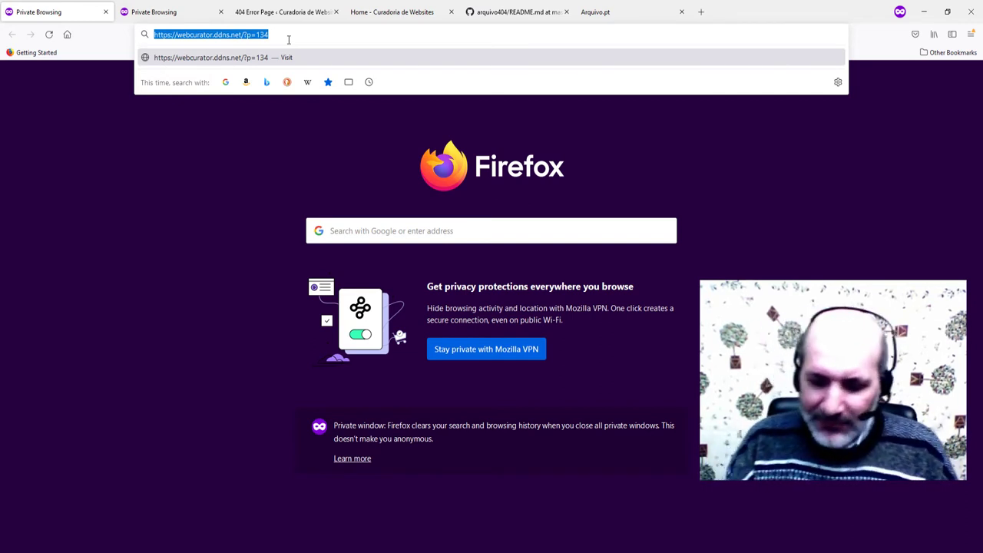
{"action": "left_click", "coordinate": [288, 39]}
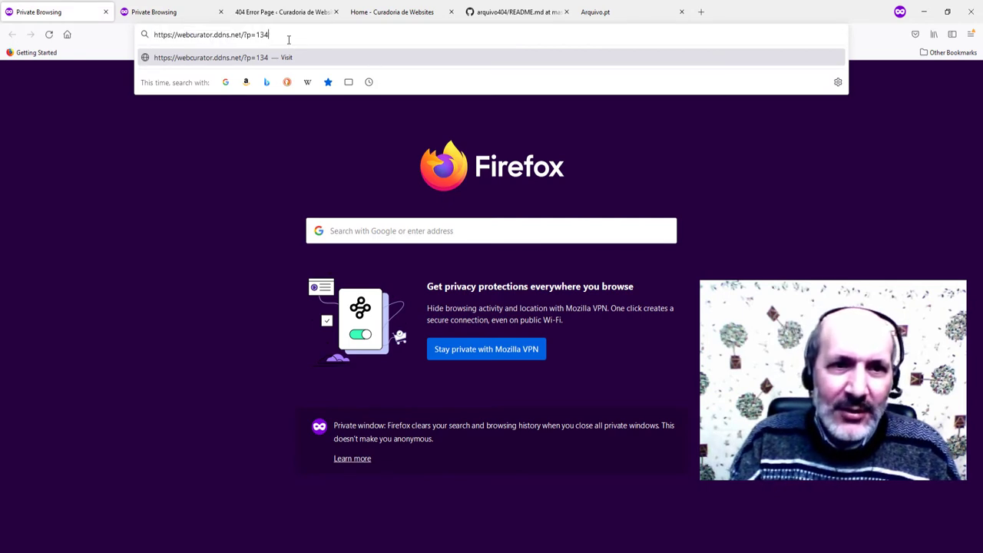
{"action": "key", "text": "Return"}
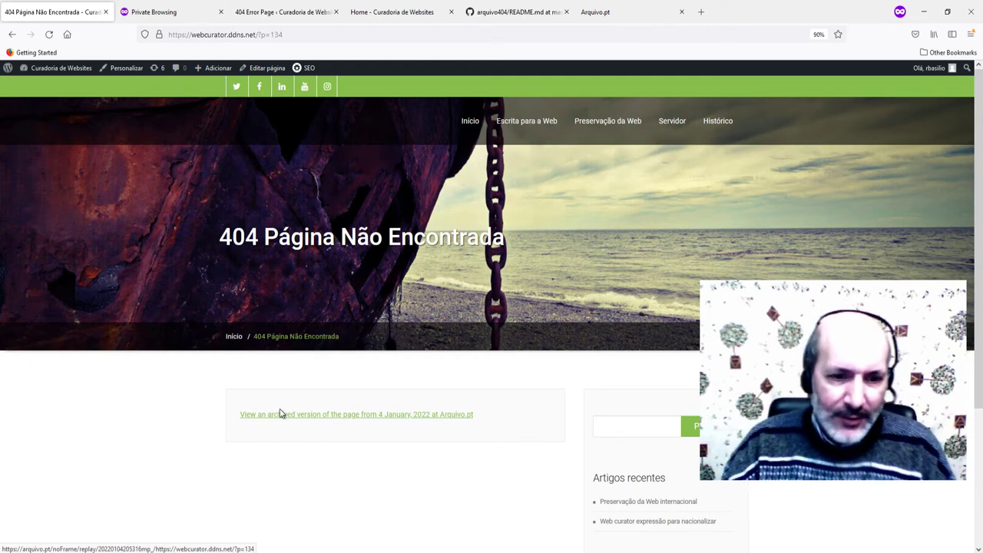
{"action": "left_click", "coordinate": [288, 419]}
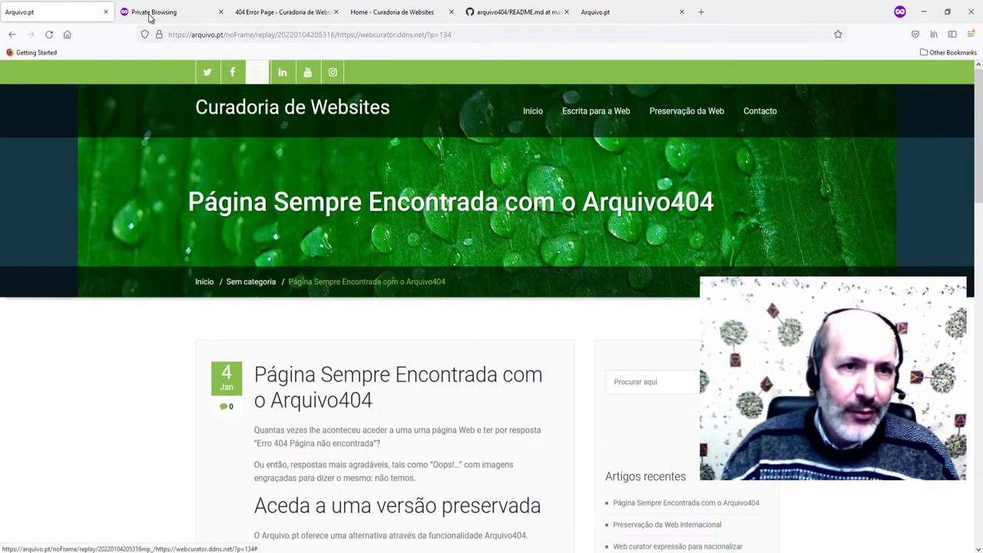
{"action": "left_click_drag", "start_coordinate": [168, 35], "coordinate": [329, 37]}
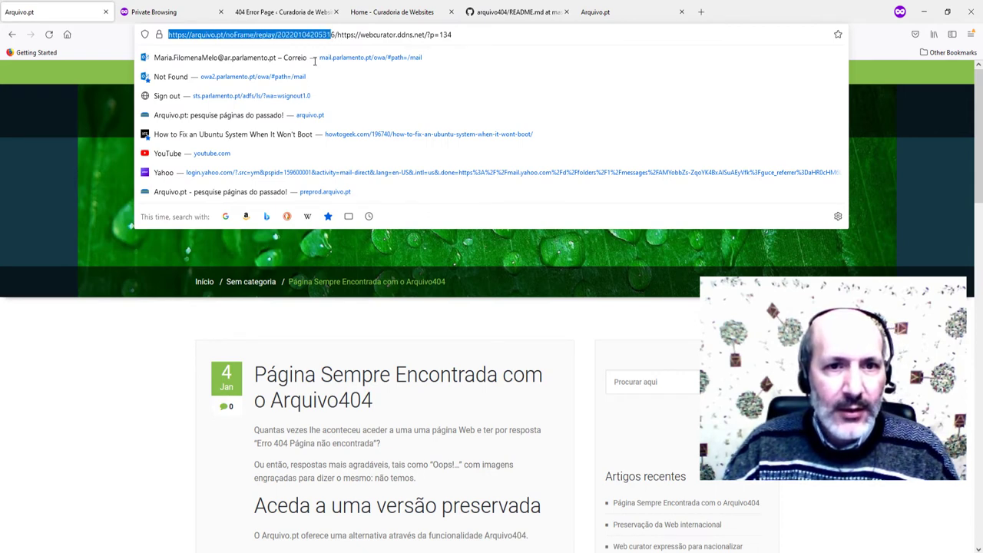
Review the archived article "Página Sempre Encontrada com o Arquivo404" and return from it to the site's 404 page
{"action": "left_click", "coordinate": [136, 375]}
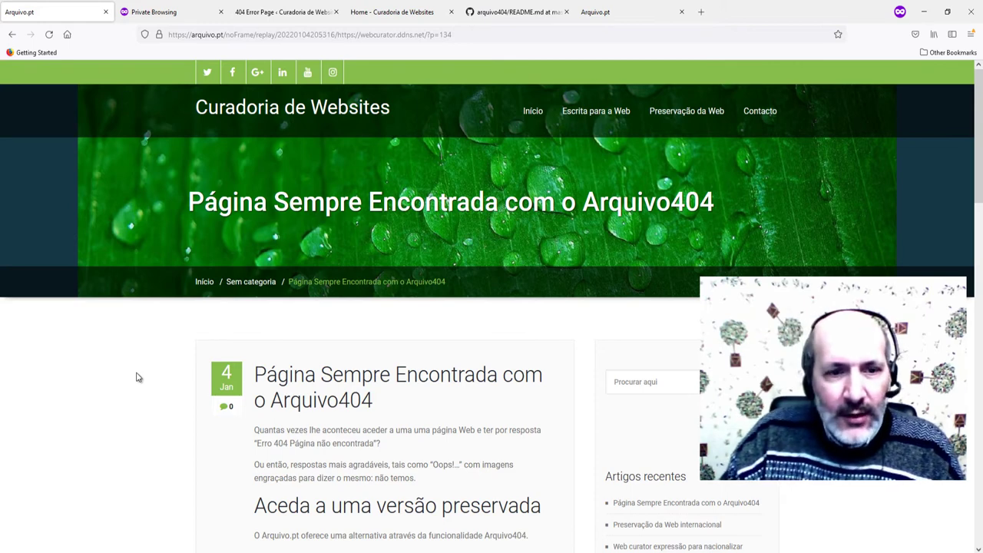
{"action": "scroll", "coordinate": [136, 377], "scroll_direction": "down", "scroll_amount": 2}
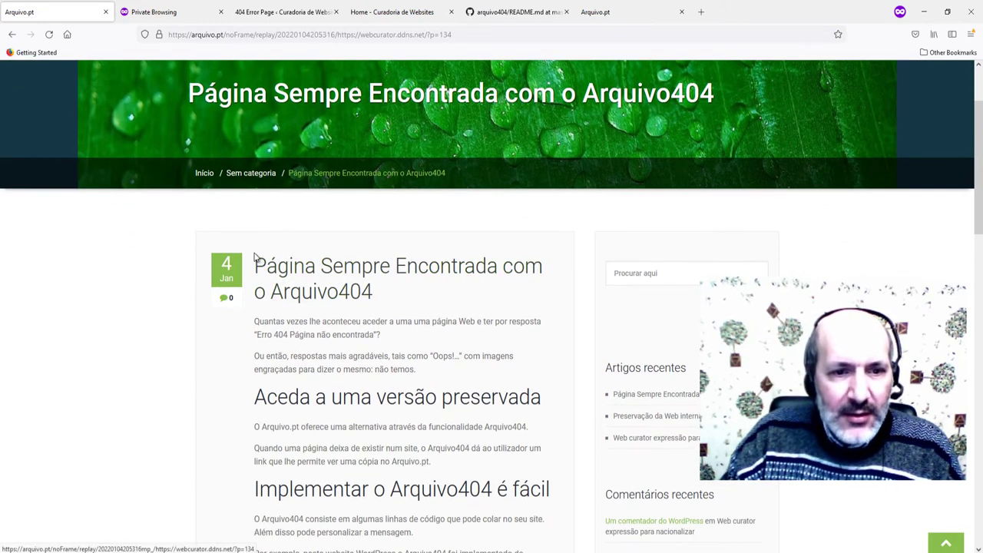
{"action": "left_click_drag", "start_coordinate": [256, 262], "coordinate": [474, 538]}
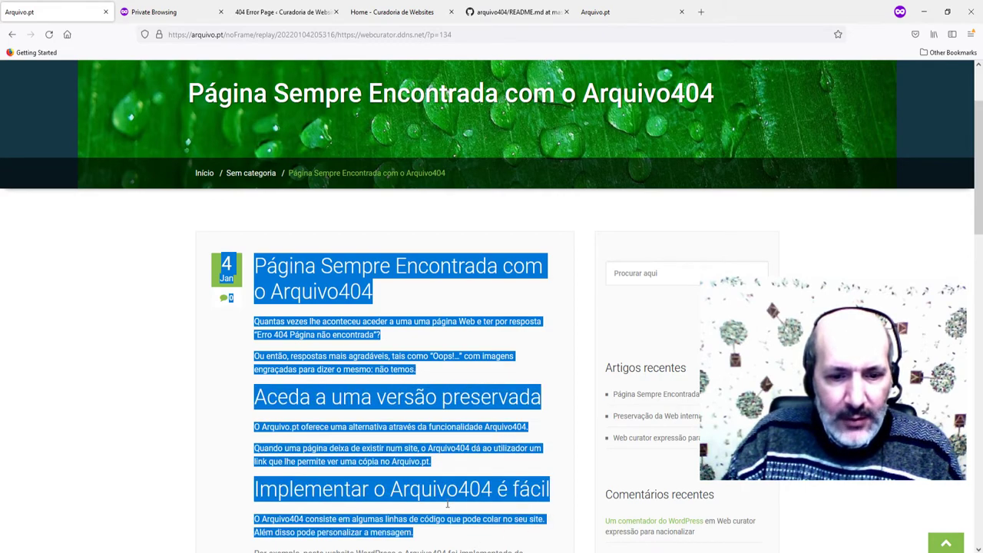
{"action": "left_click", "coordinate": [175, 391]}
{"action": "scroll", "coordinate": [328, 447], "scroll_direction": "down", "scroll_amount": 3}
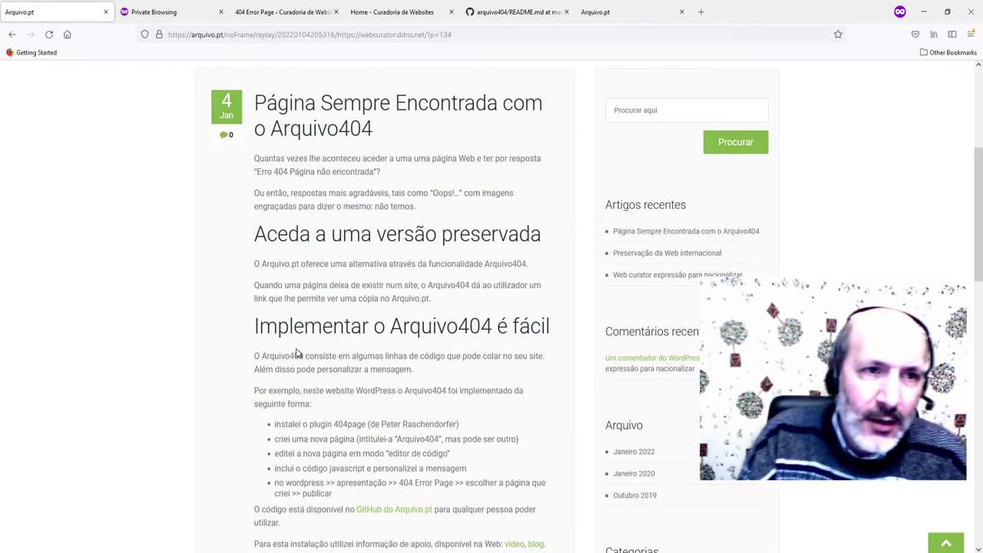
{"action": "left_click", "coordinate": [11, 35]}
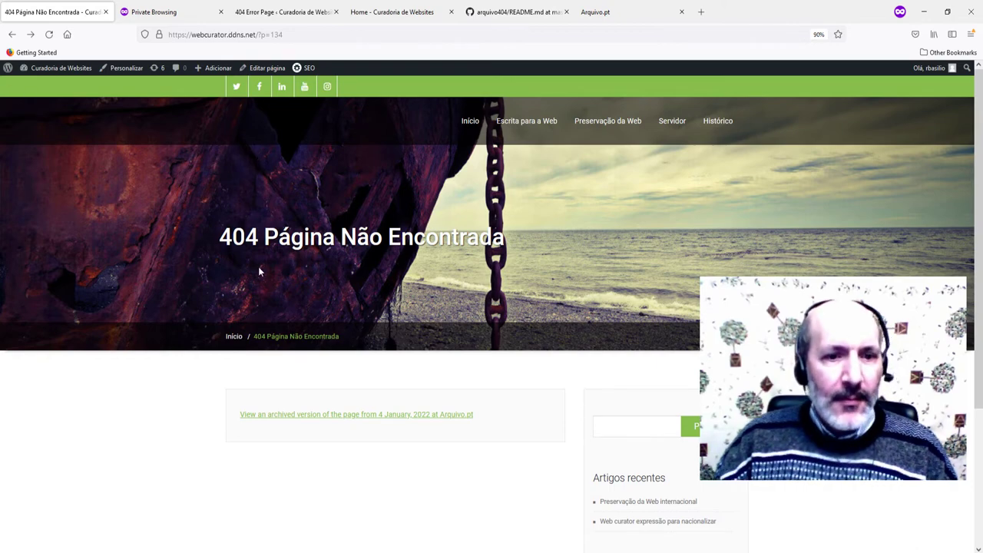
{"action": "left_click", "coordinate": [235, 336]}
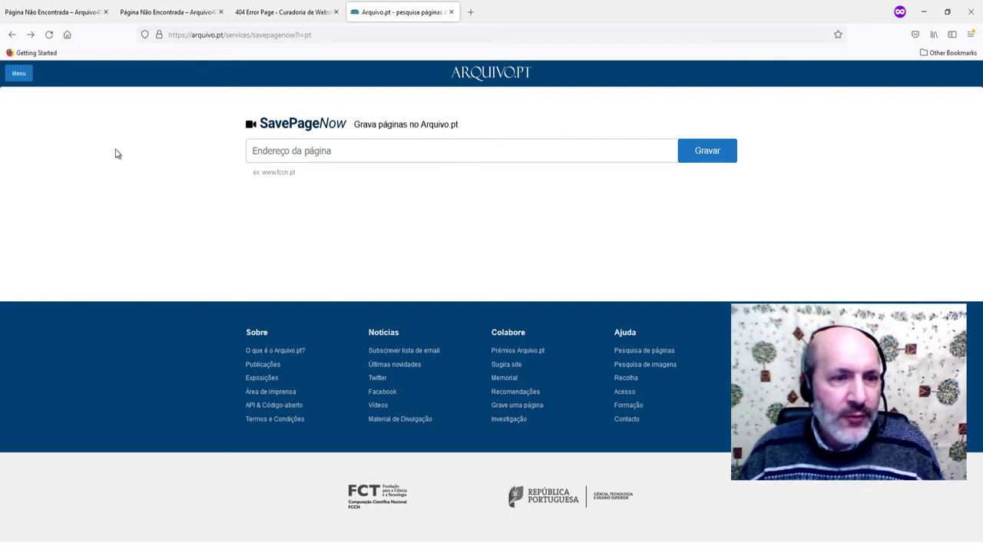
Locate the Gravar páginas option in Arquivo.pt's navigation and return to the SavePageNow form
{"action": "left_click", "coordinate": [29, 74]}
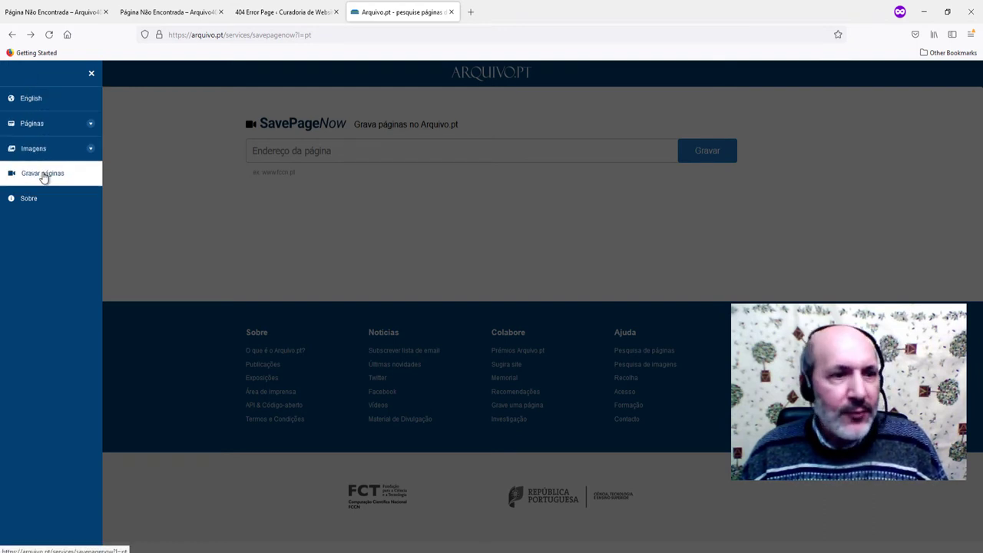
{"action": "left_click", "coordinate": [275, 230]}
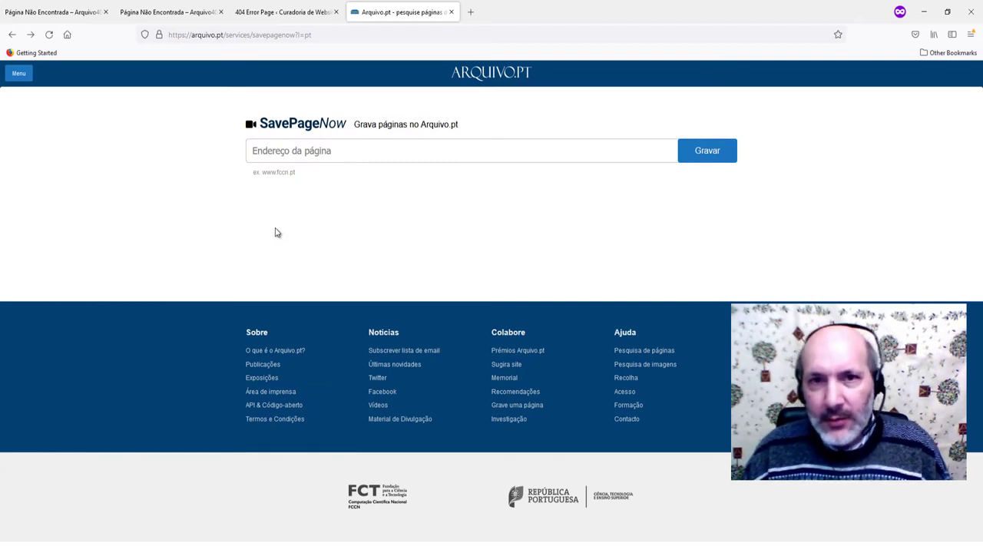
{"action": "left_click", "coordinate": [507, 366]}
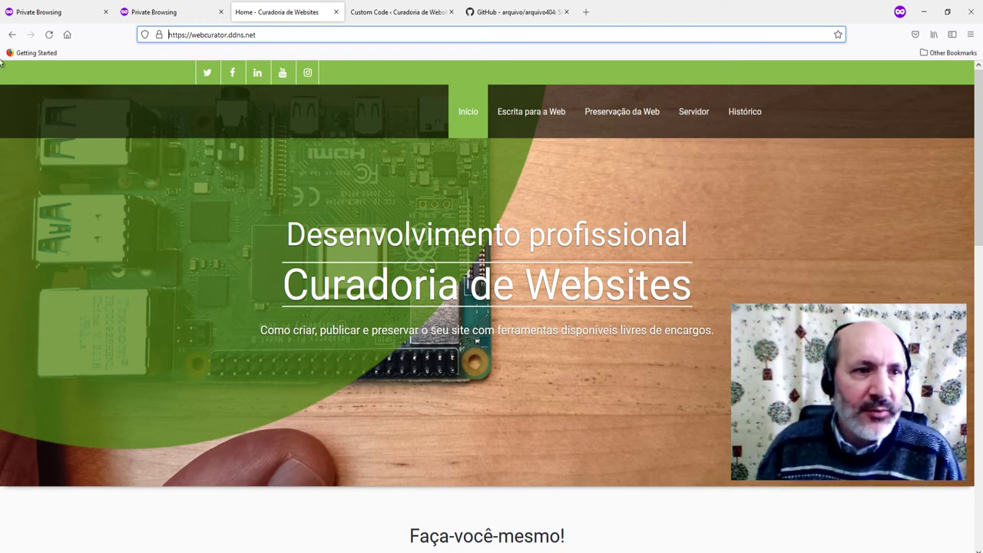
{"action": "left_click", "coordinate": [48, 13]}
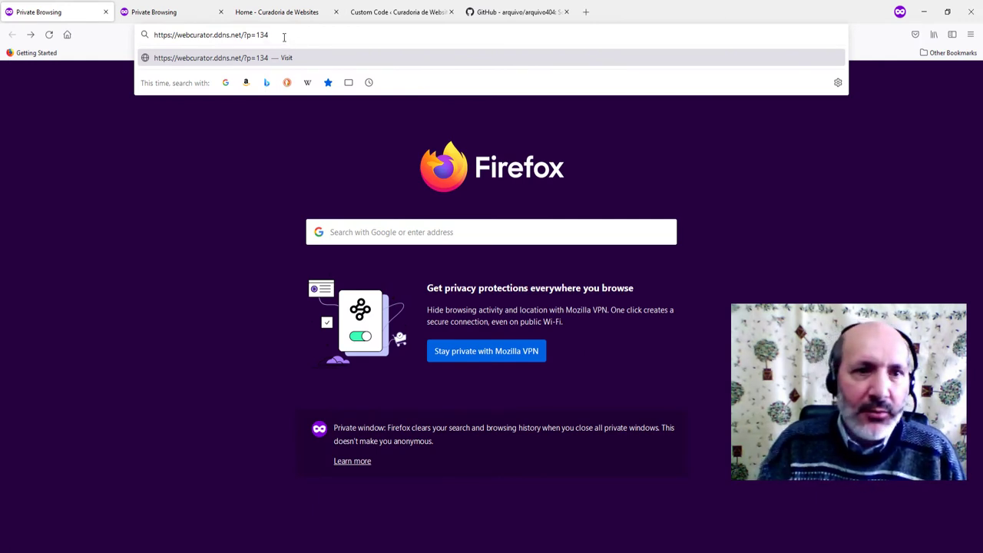
{"action": "key", "text": "Return"}
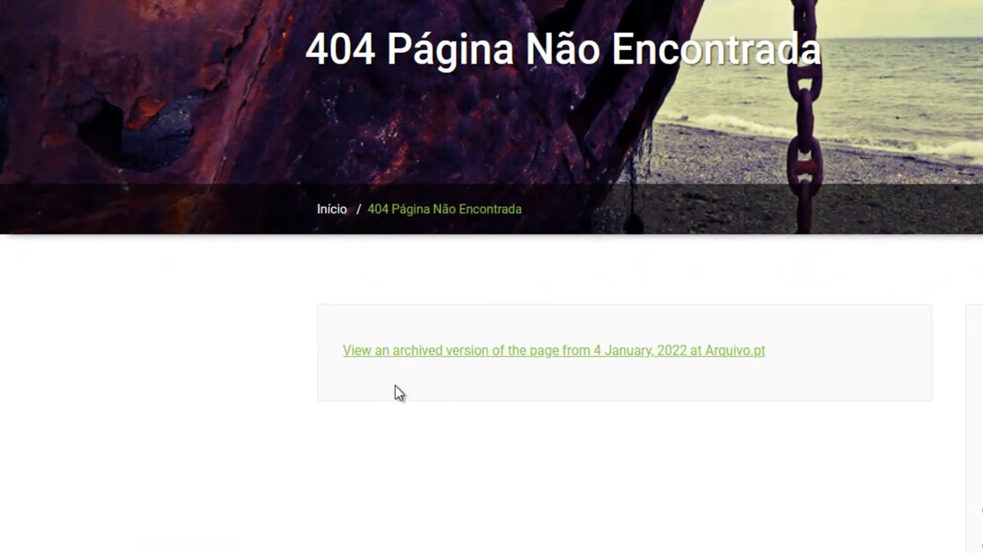
{"action": "left_click_drag", "start_coordinate": [788, 382], "coordinate": [480, 302]}
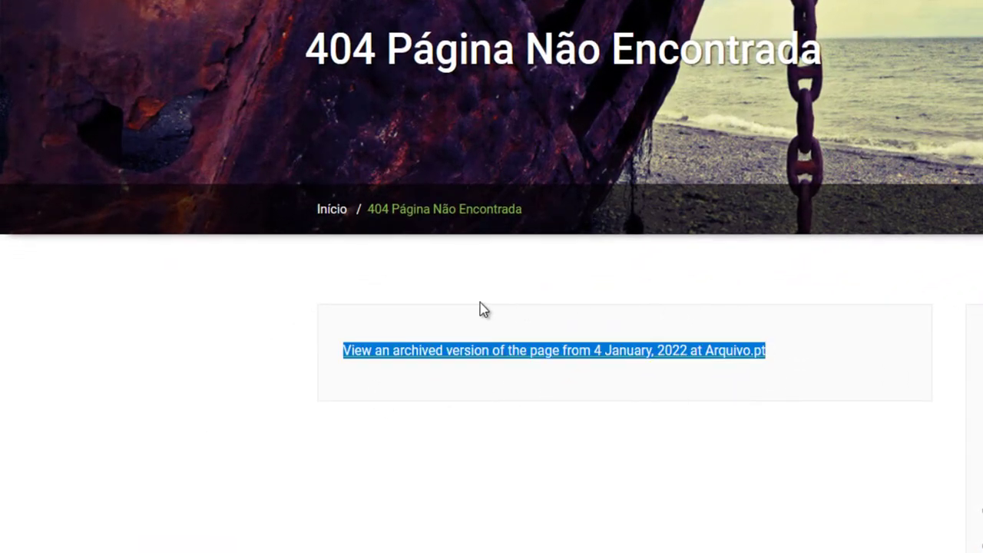
{"action": "left_click", "coordinate": [482, 381]}
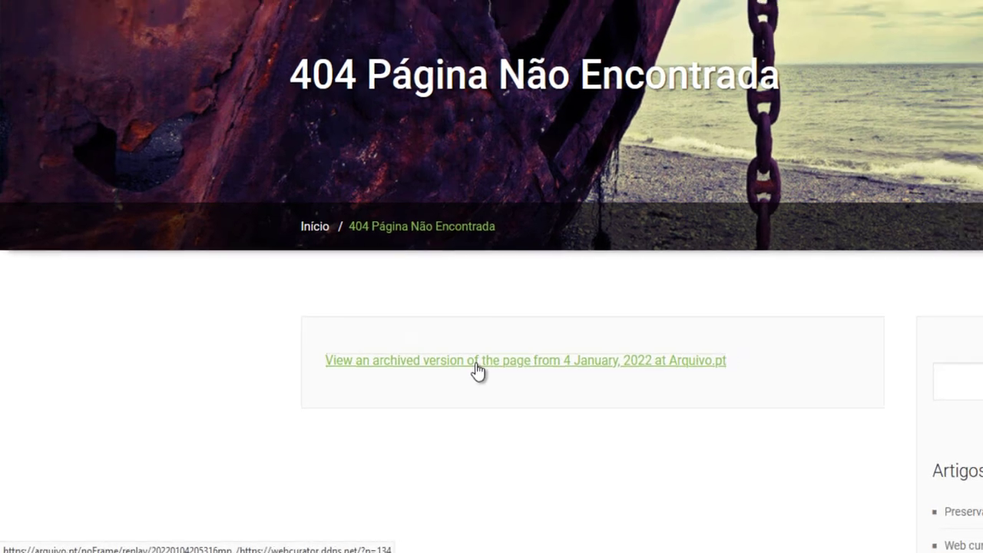
Open the archived version from 4 January, 2022, inspect its Arquivo.pt address and return to the 404 page
{"action": "left_click", "coordinate": [500, 353]}
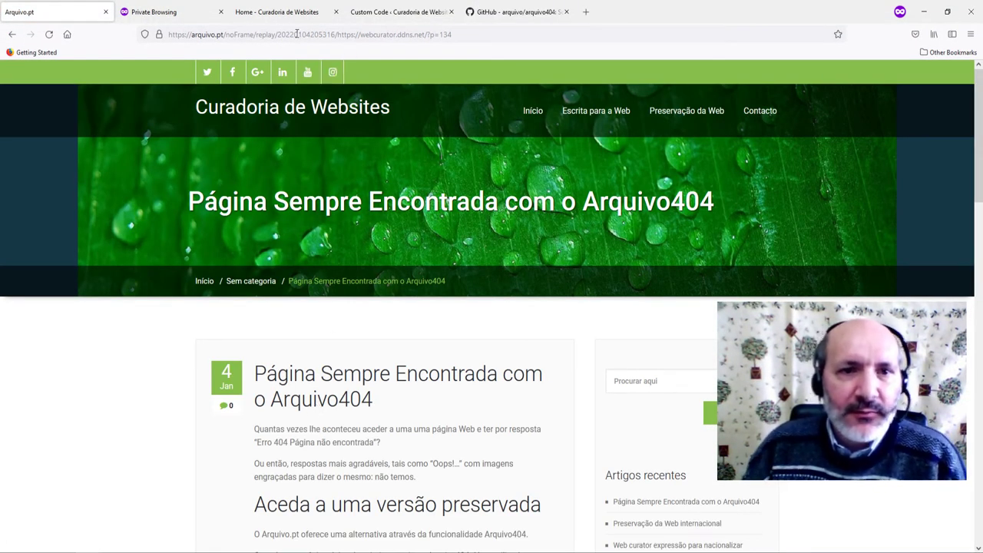
{"action": "left_click_drag", "start_coordinate": [310, 34], "coordinate": [162, 36]}
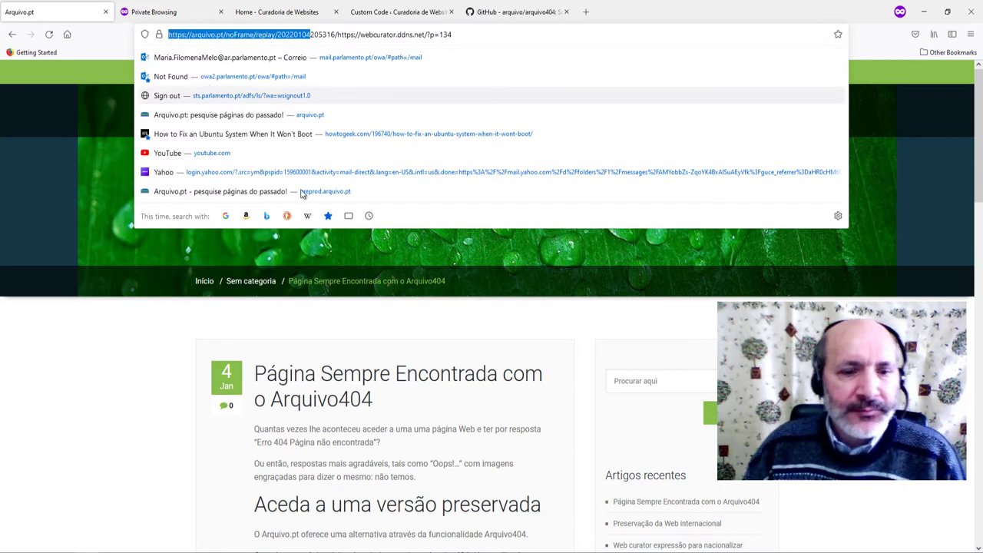
{"action": "left_click", "coordinate": [79, 407]}
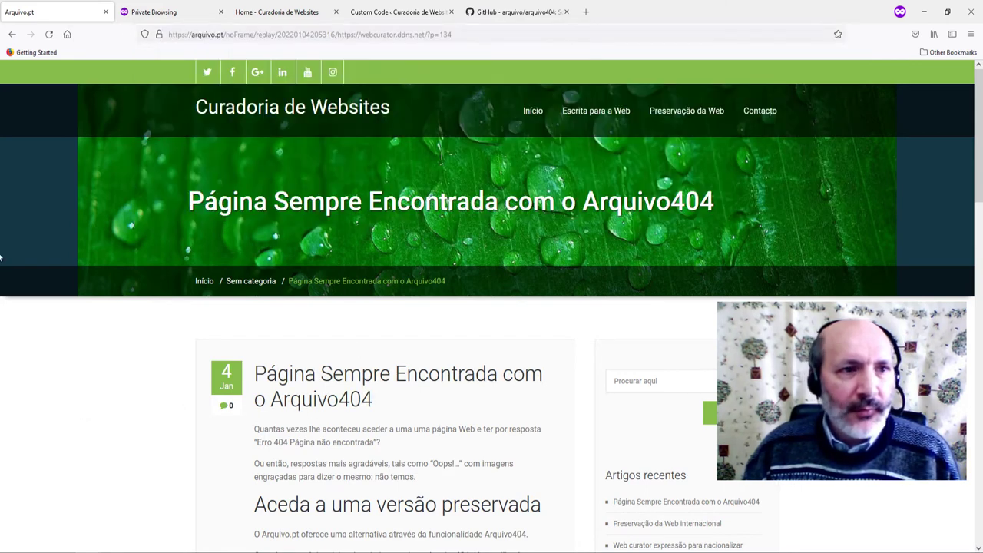
{"action": "left_click", "coordinate": [12, 35]}
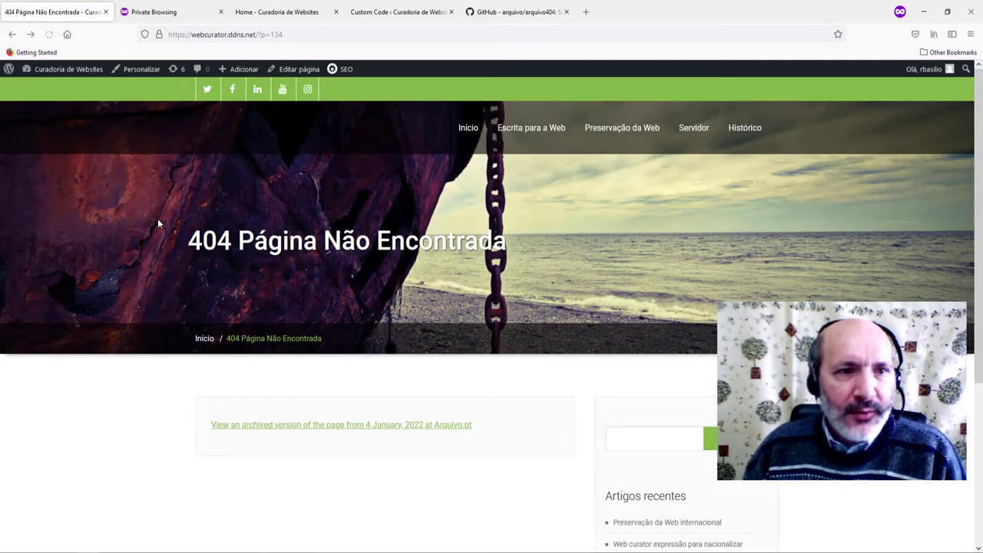
Locate the Simple Custom CSS and JS plugin among the installed plugins in the WordPress administration
{"action": "left_click", "coordinate": [299, 12]}
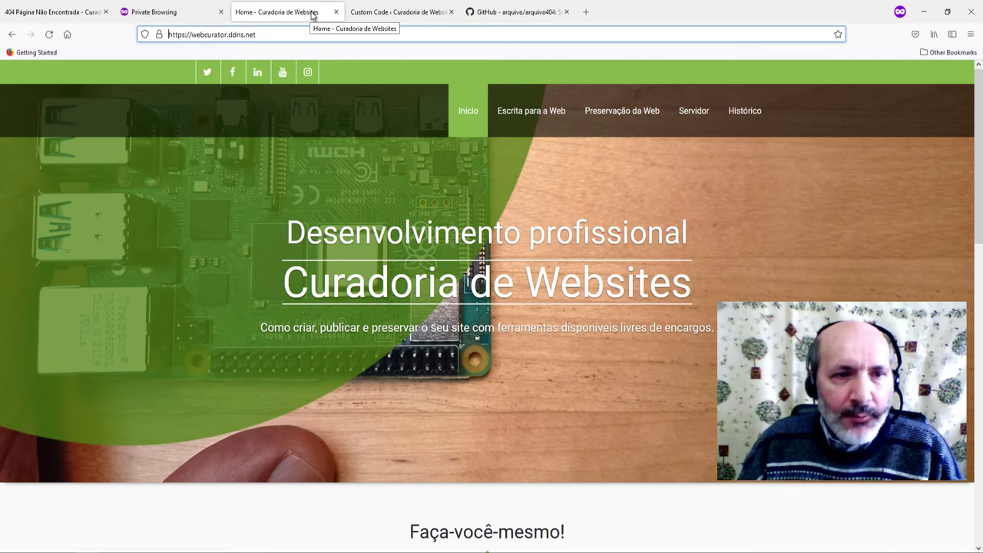
{"action": "left_click", "coordinate": [387, 11]}
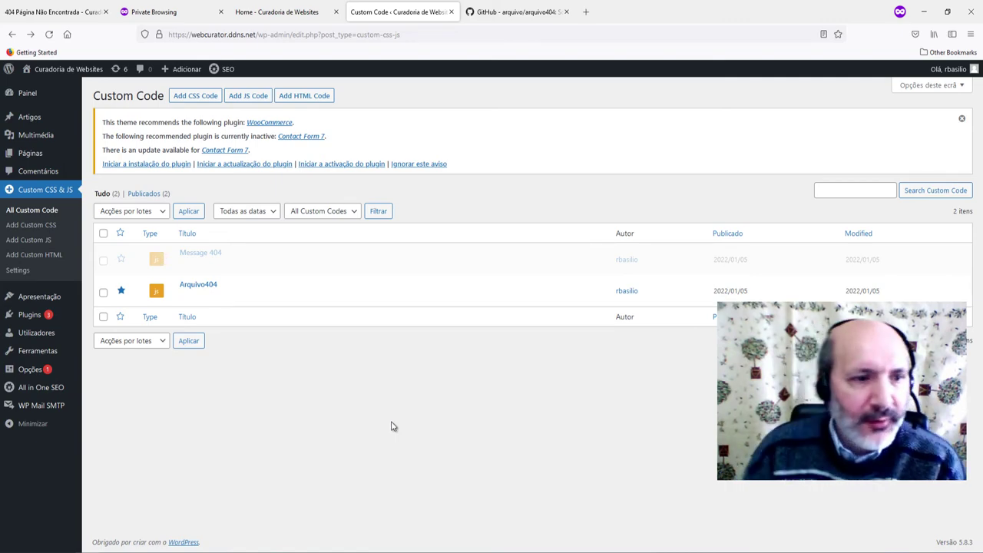
{"action": "left_click", "coordinate": [29, 314]}
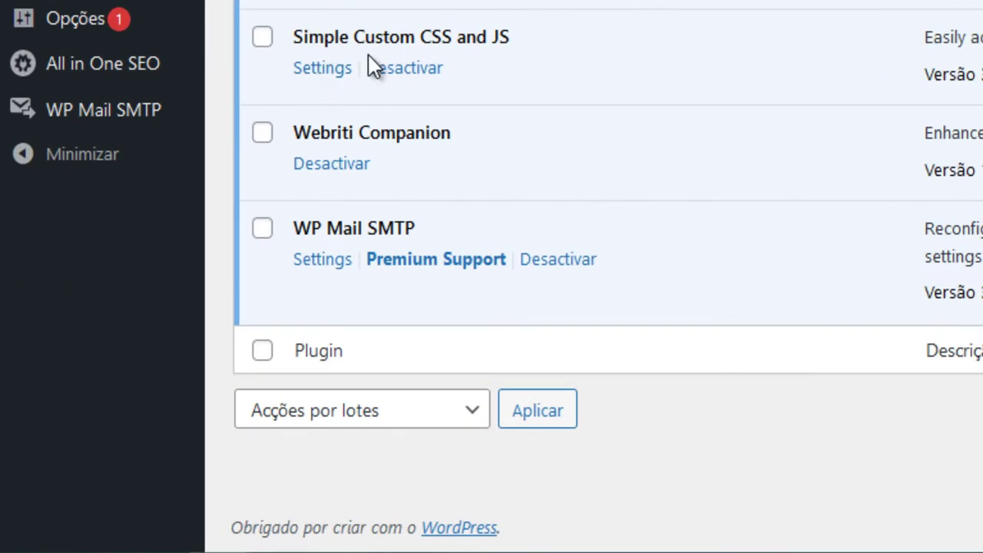
{"action": "left_click_drag", "start_coordinate": [508, 37], "coordinate": [264, 50]}
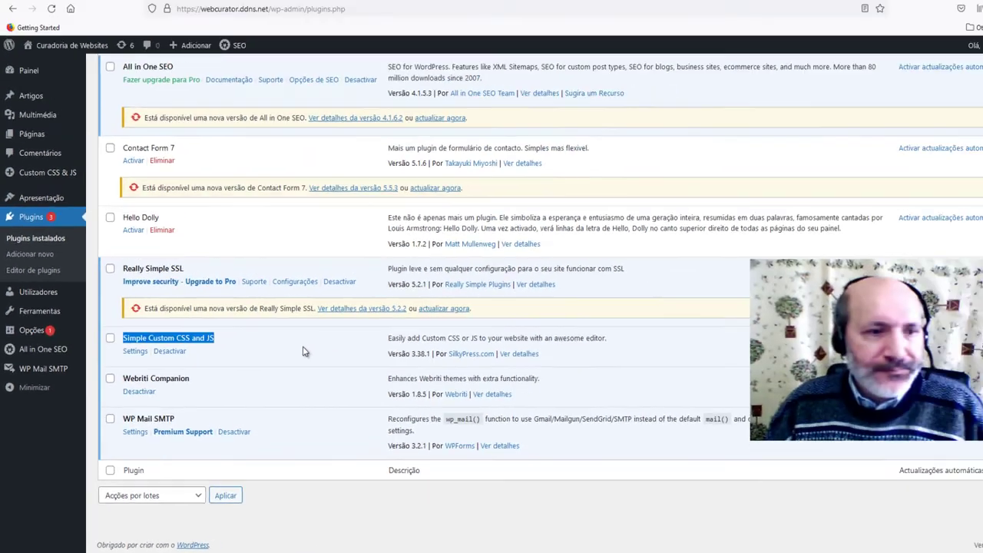
Activate the "Message 404" script in the Custom CSS & JS code list
{"action": "mouse_move", "coordinate": [43, 198]}
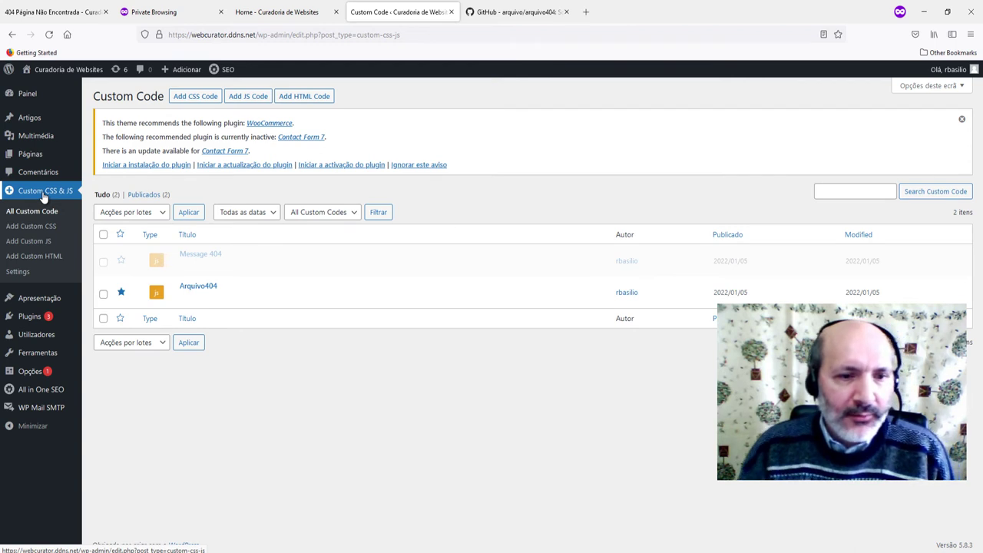
{"action": "mouse_move", "coordinate": [216, 266]}
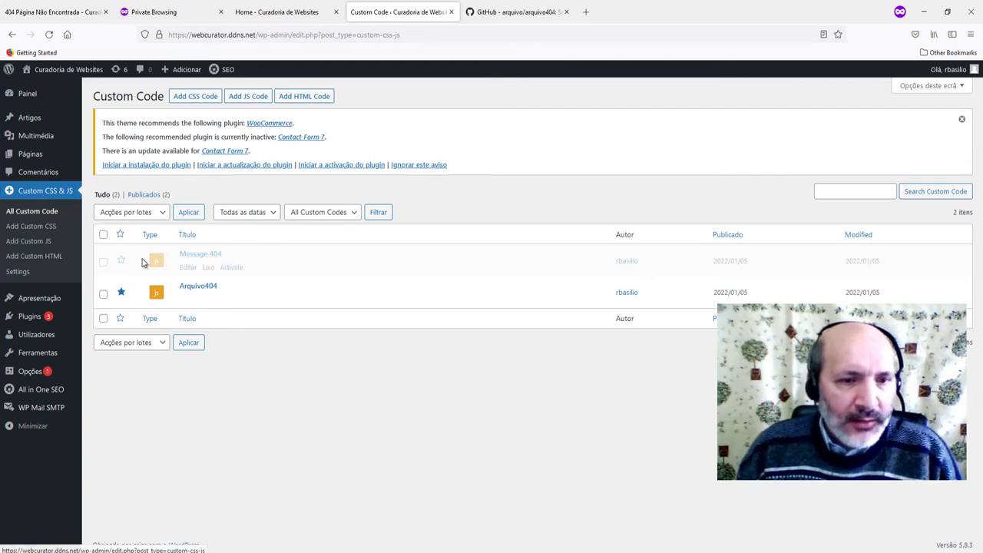
{"action": "left_click", "coordinate": [231, 275]}
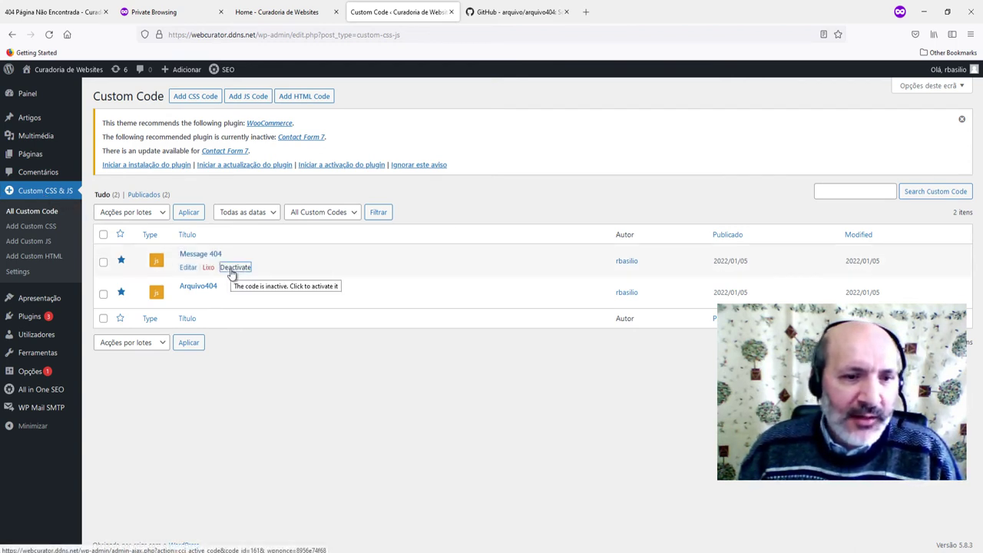
Open the "Arquivo404" custom script for editing and review its JavaScript code
{"action": "mouse_move", "coordinate": [193, 292]}
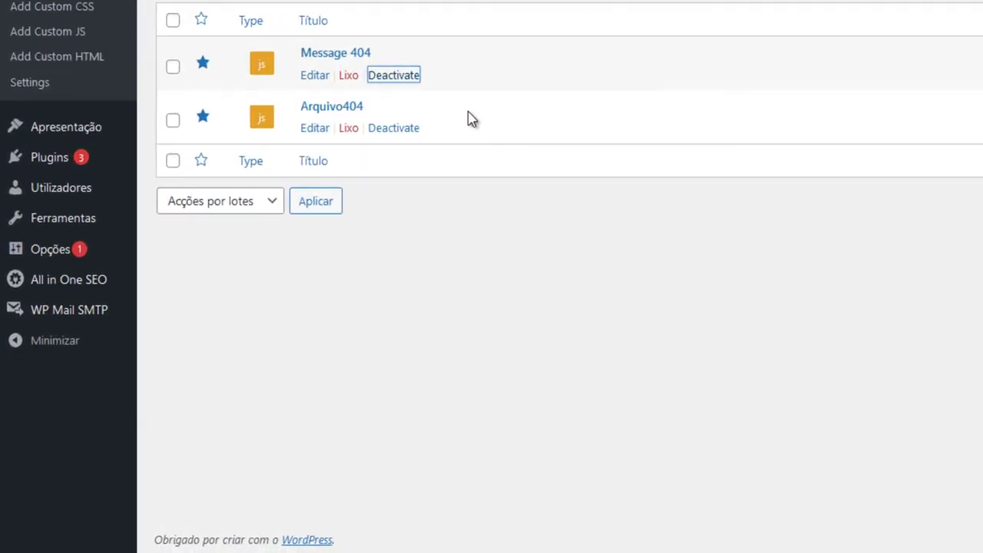
{"action": "left_click", "coordinate": [313, 137]}
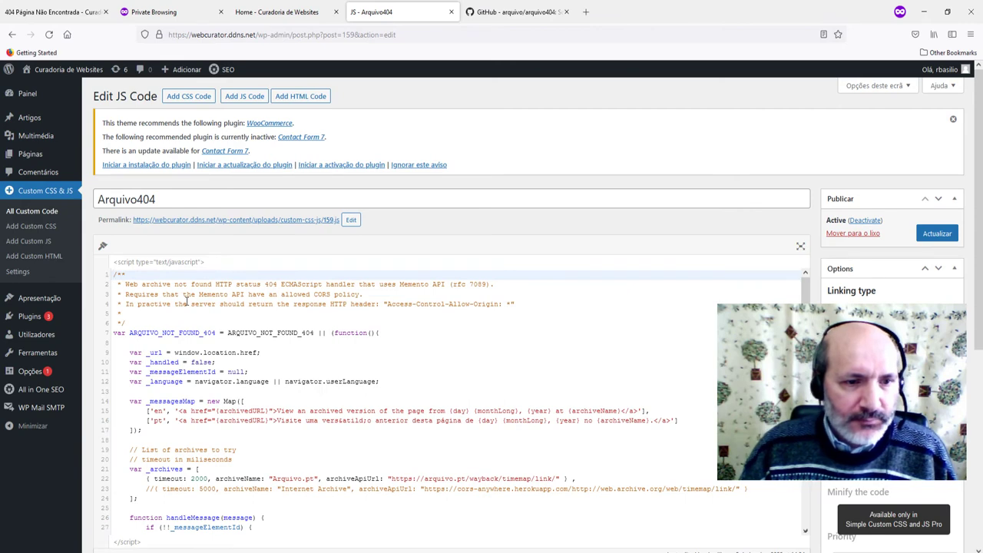
{"action": "scroll", "coordinate": [186, 301], "scroll_direction": "down", "scroll_amount": 15}
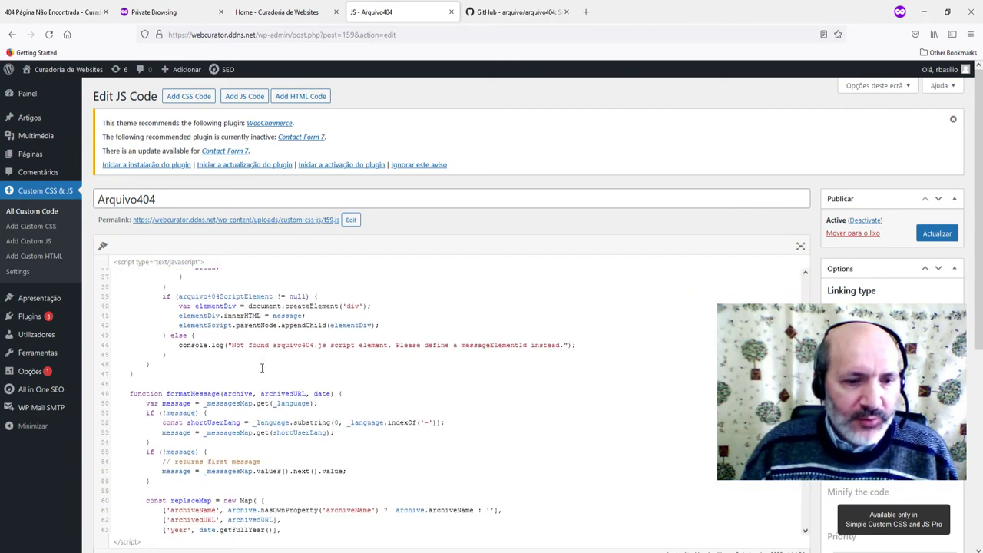
{"action": "scroll", "coordinate": [263, 373], "scroll_direction": "down", "scroll_amount": 10}
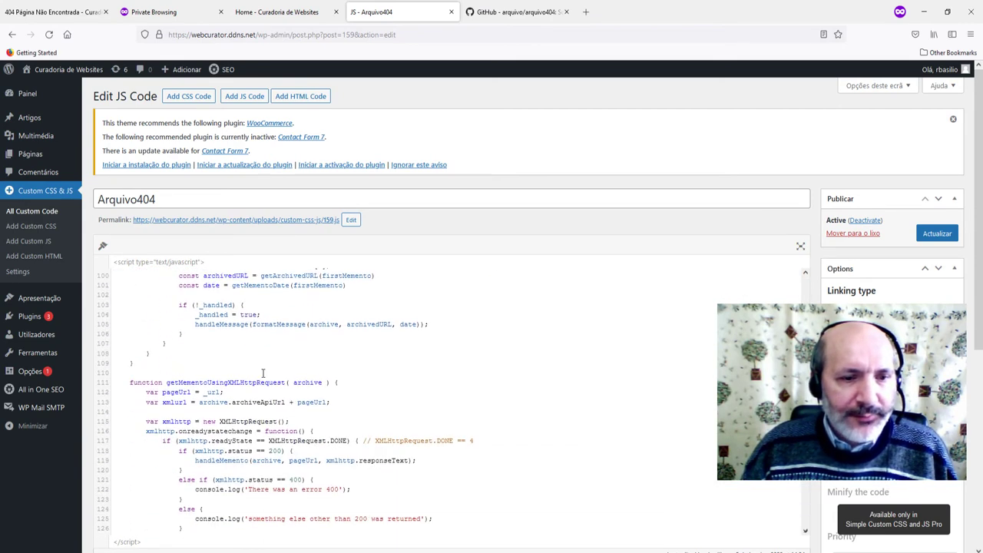
{"action": "scroll", "coordinate": [263, 373], "scroll_direction": "up", "scroll_amount": 20}
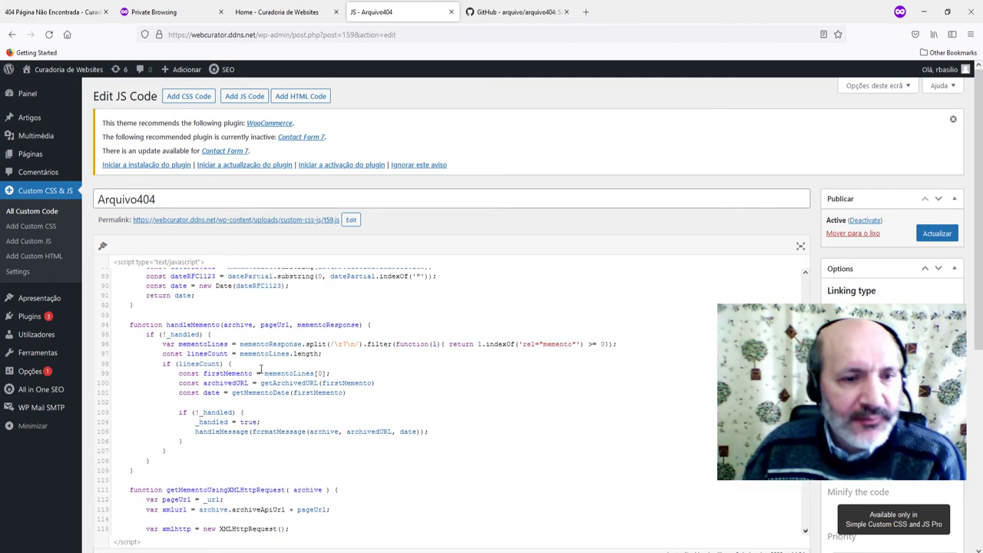
{"action": "scroll", "coordinate": [235, 327], "scroll_direction": "up", "scroll_amount": 7}
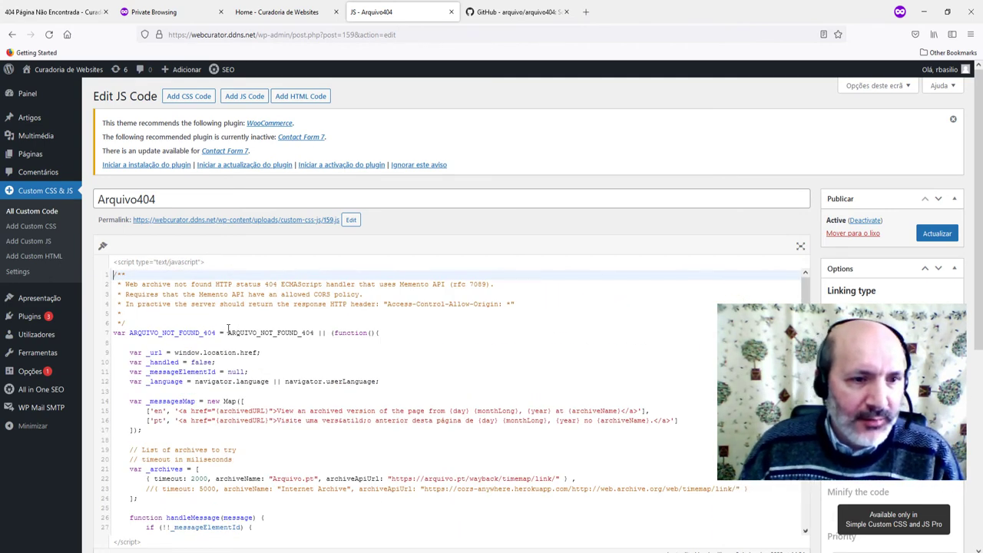
Return to the custom code list and open the "Message 404" script for editing
{"action": "left_click", "coordinate": [42, 193]}
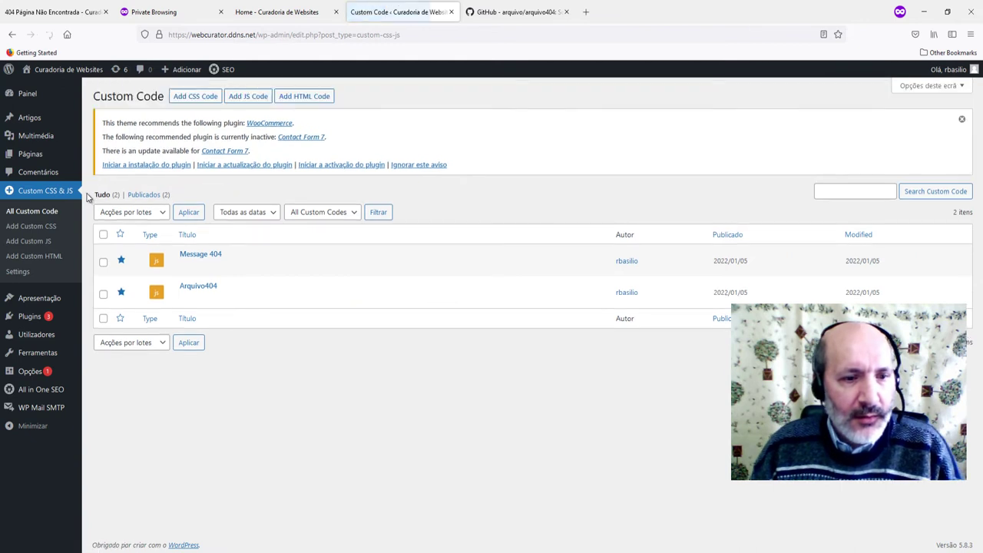
{"action": "mouse_move", "coordinate": [154, 273]}
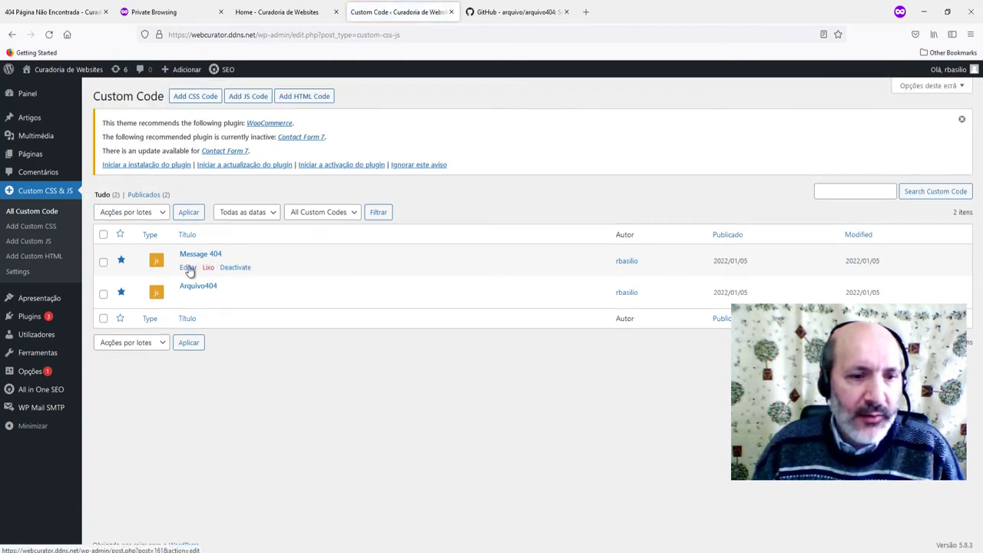
{"action": "left_click", "coordinate": [188, 268]}
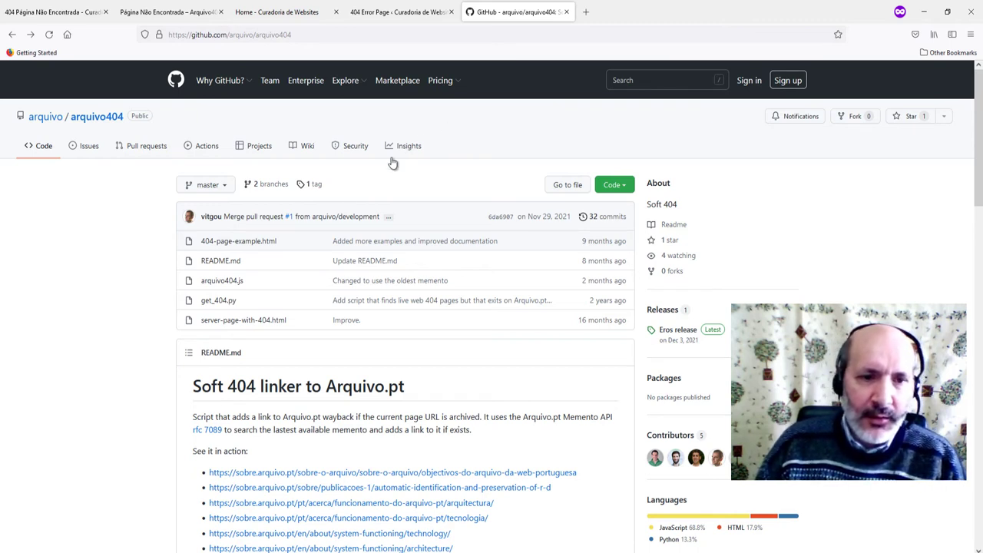
View the arquivo404.js source in the arquivo404 GitHub repository and return to the repository's main page
{"action": "left_click", "coordinate": [212, 282]}
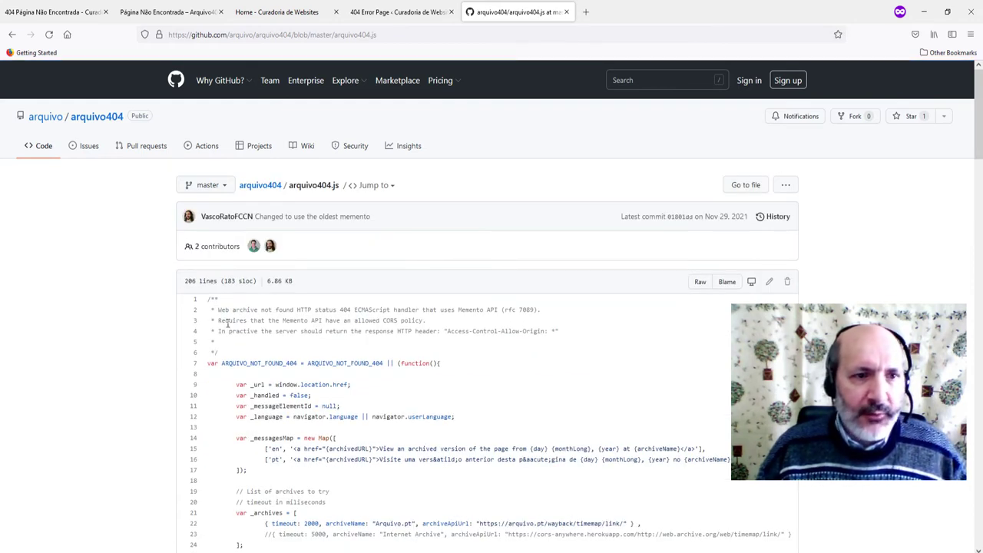
{"action": "left_click", "coordinate": [12, 36]}
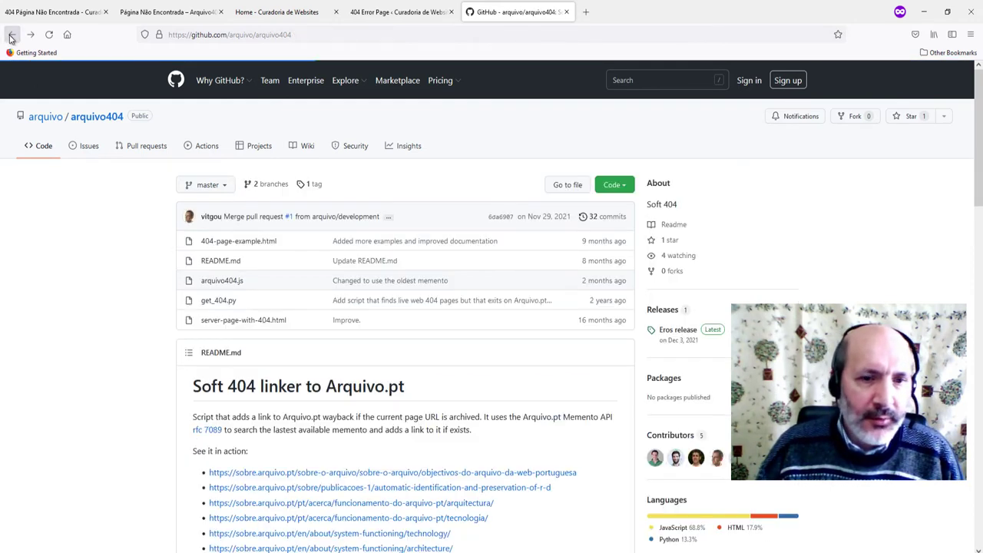
Review the arquivo404 README, examining the custom message script example and the table of available parameters
{"action": "scroll", "coordinate": [369, 399], "scroll_direction": "down", "scroll_amount": 3}
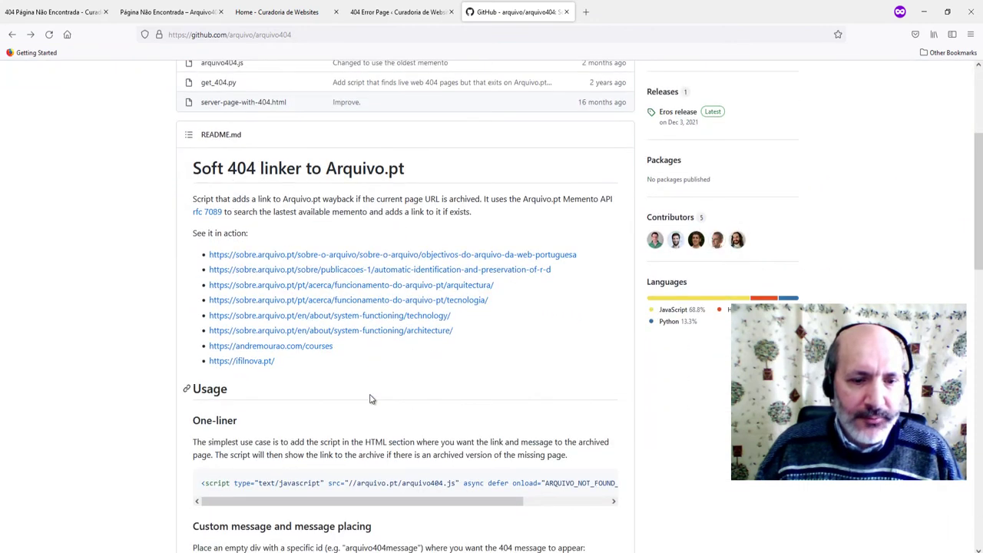
{"action": "scroll", "coordinate": [369, 398], "scroll_direction": "down", "scroll_amount": 4}
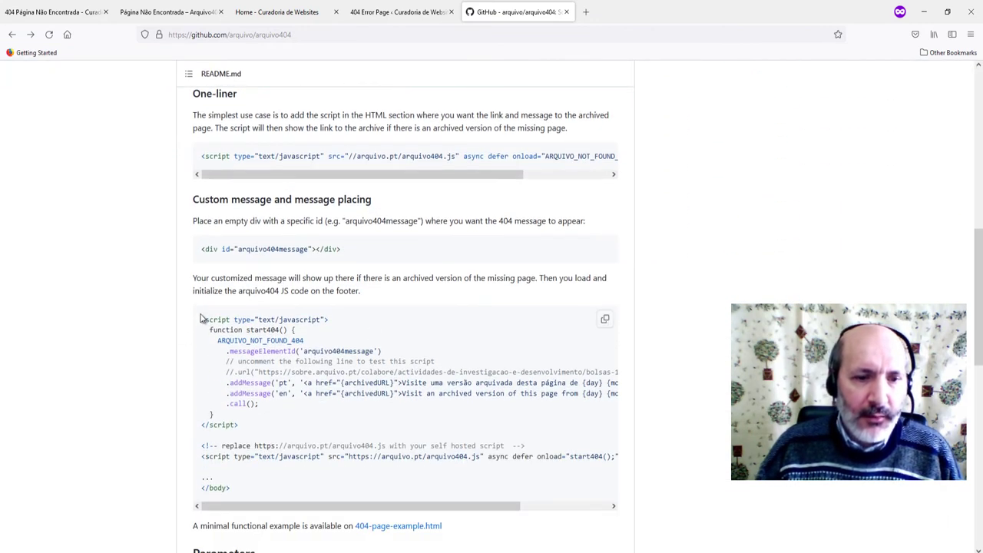
{"action": "left_click_drag", "start_coordinate": [202, 320], "coordinate": [603, 473]}
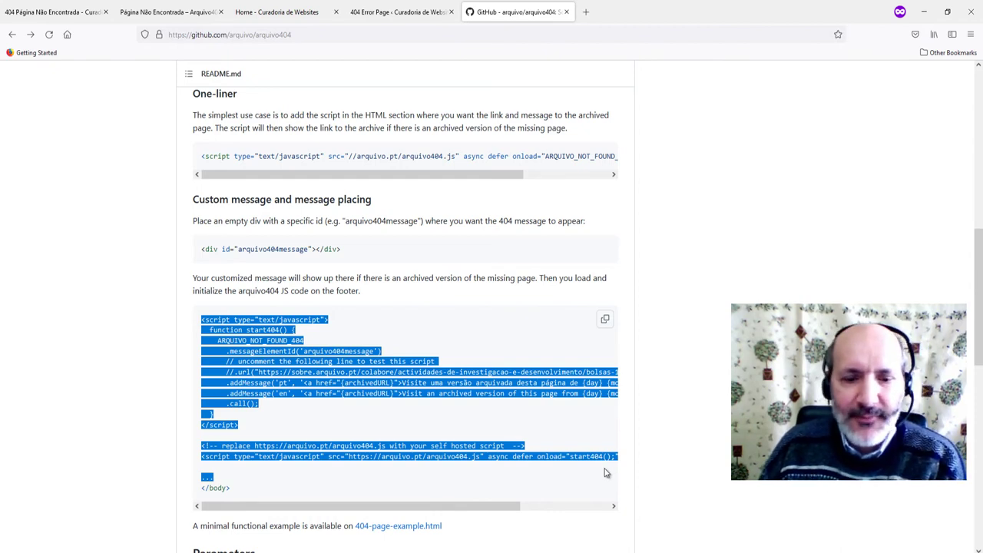
{"action": "scroll", "coordinate": [604, 506], "scroll_direction": "down", "scroll_amount": 3}
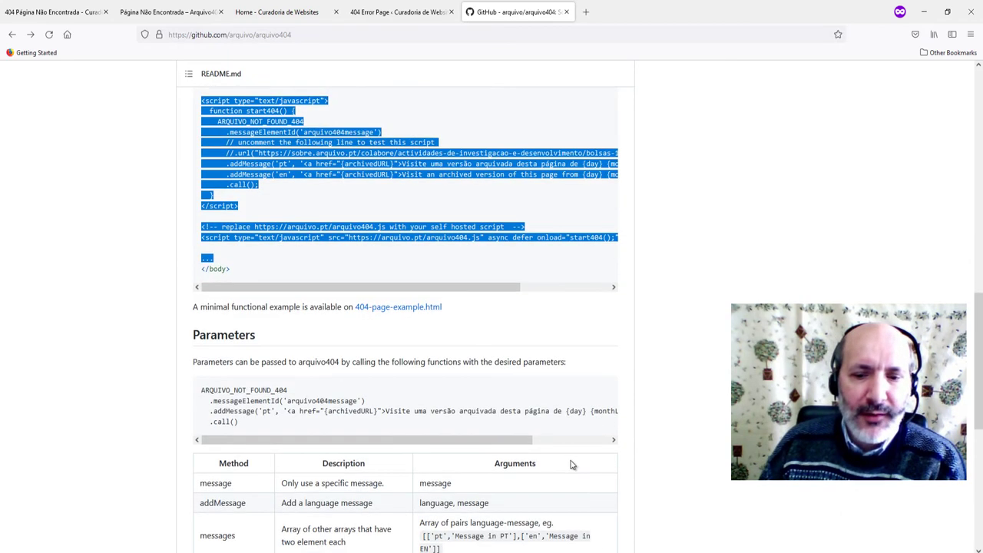
{"action": "scroll", "coordinate": [571, 463], "scroll_direction": "down", "scroll_amount": 3}
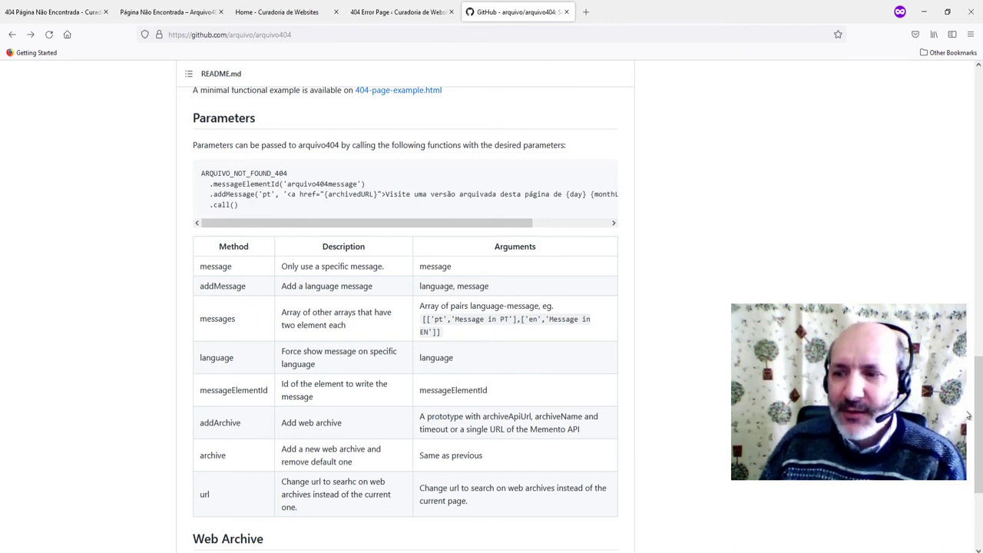
{"action": "left_click_drag", "start_coordinate": [969, 415], "coordinate": [936, 114]}
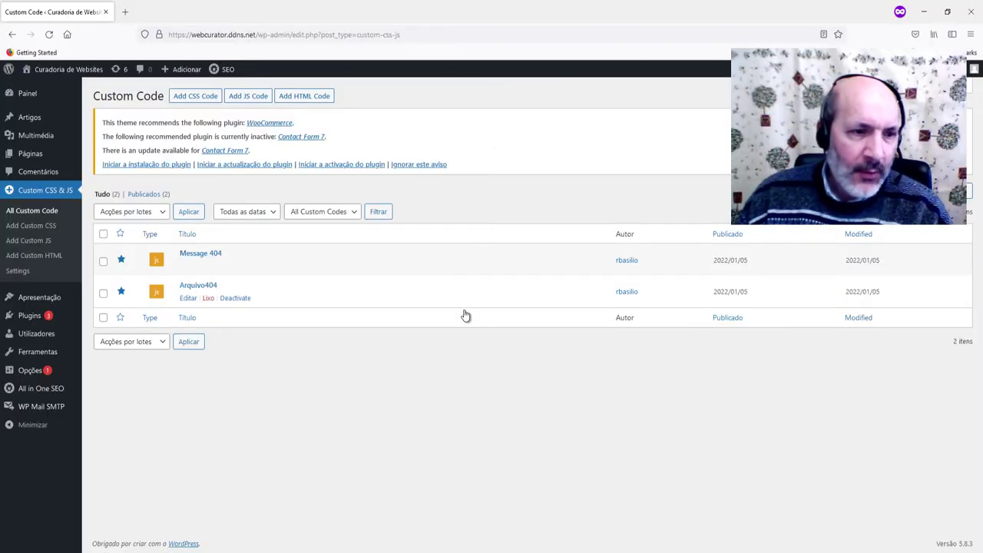
Open the "Arquivo404" custom script for editing and select its full permalink URL
{"action": "left_click", "coordinate": [190, 300]}
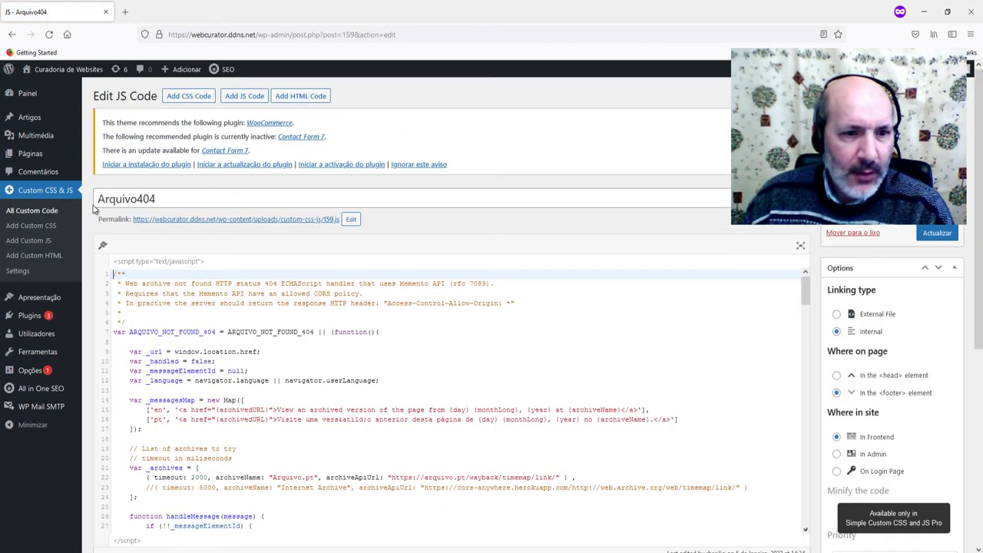
{"action": "left_click_drag", "start_coordinate": [133, 219], "coordinate": [332, 229]}
{"action": "left_click_drag", "start_coordinate": [461, 317], "coordinate": [477, 315]}
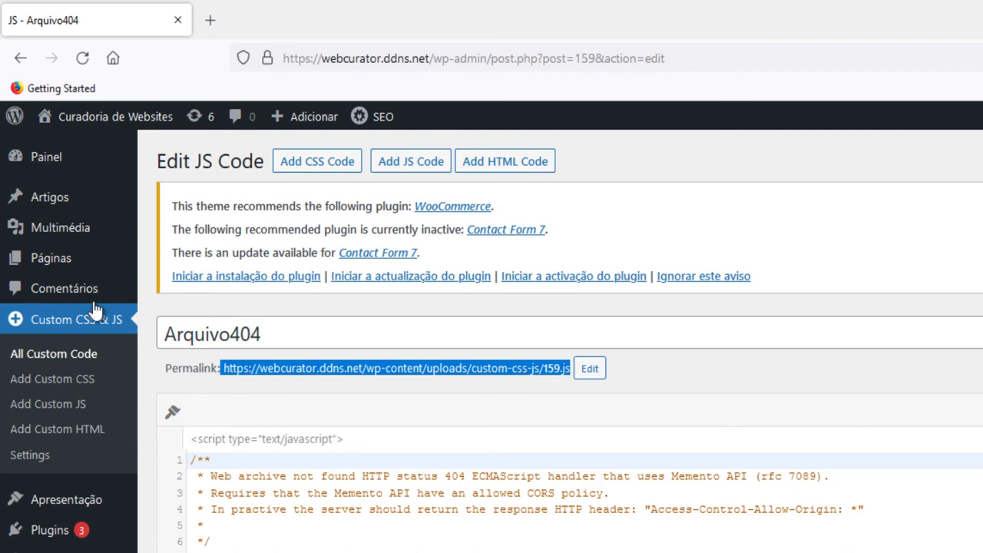
Open the "Message 404" script from the custom code list and examine its addMessage lines and self-hosted script source URL
{"action": "left_click", "coordinate": [60, 323]}
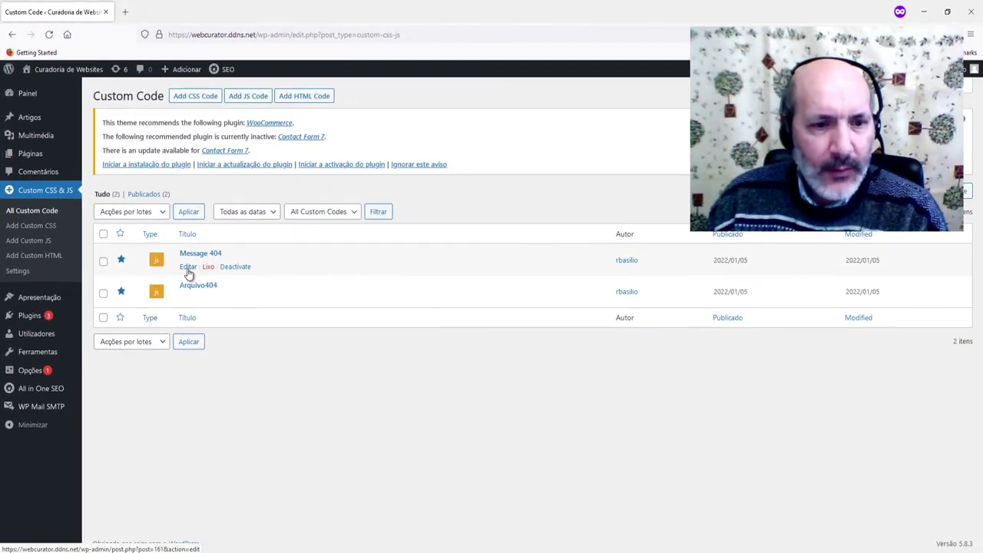
{"action": "left_click", "coordinate": [187, 269]}
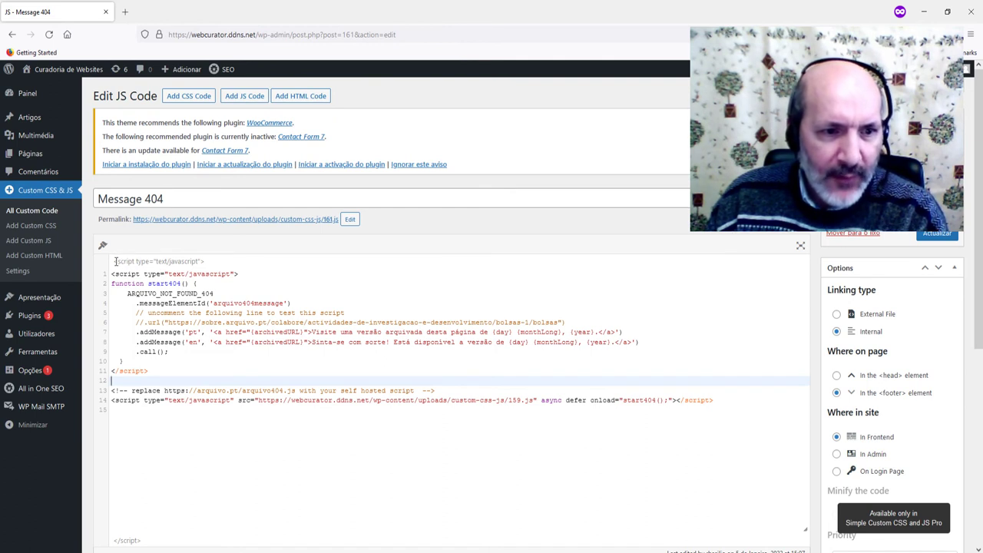
{"action": "left_click", "coordinate": [638, 342]}
{"action": "left_click_drag", "start_coordinate": [638, 342], "coordinate": [111, 335]}
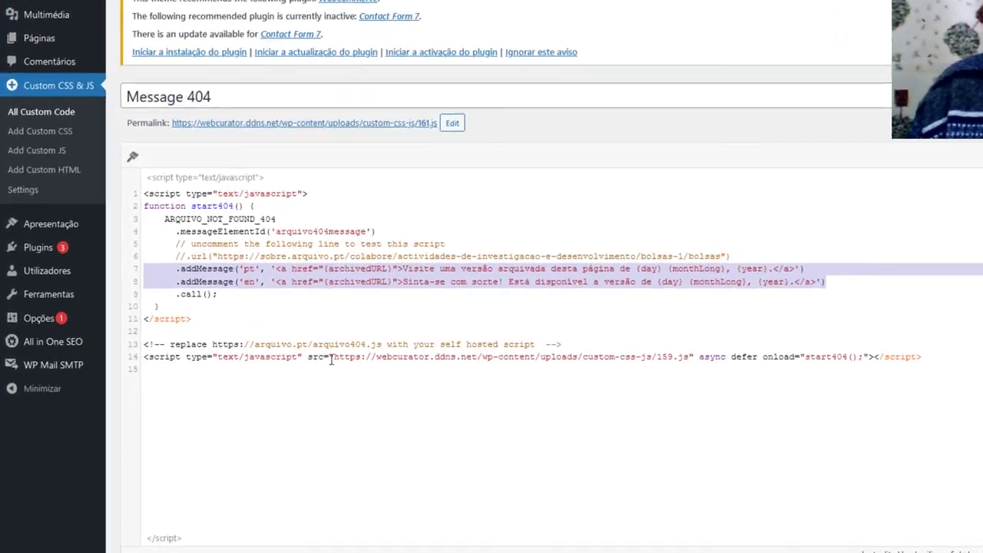
{"action": "left_click_drag", "start_coordinate": [331, 358], "coordinate": [665, 362]}
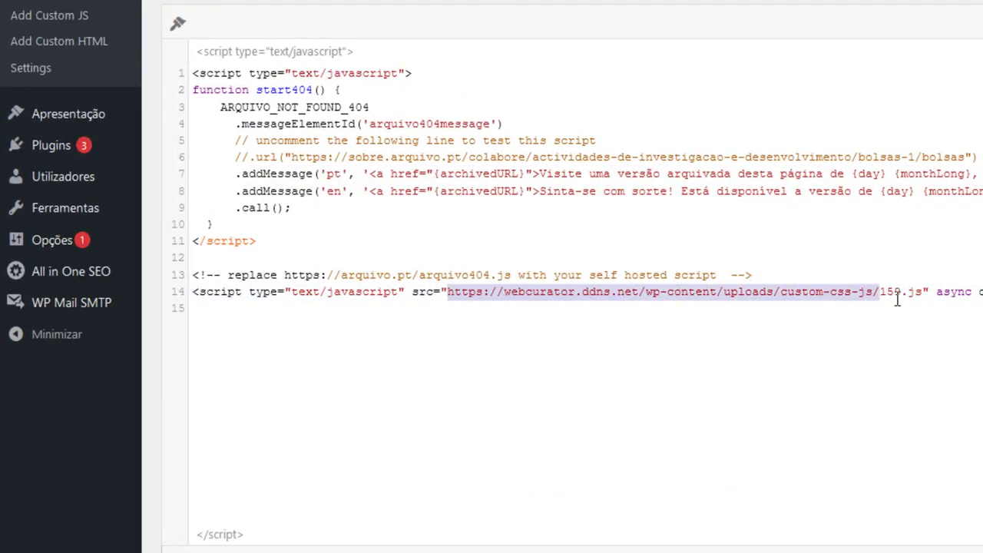
{"action": "left_click_drag", "start_coordinate": [897, 299], "coordinate": [921, 300]}
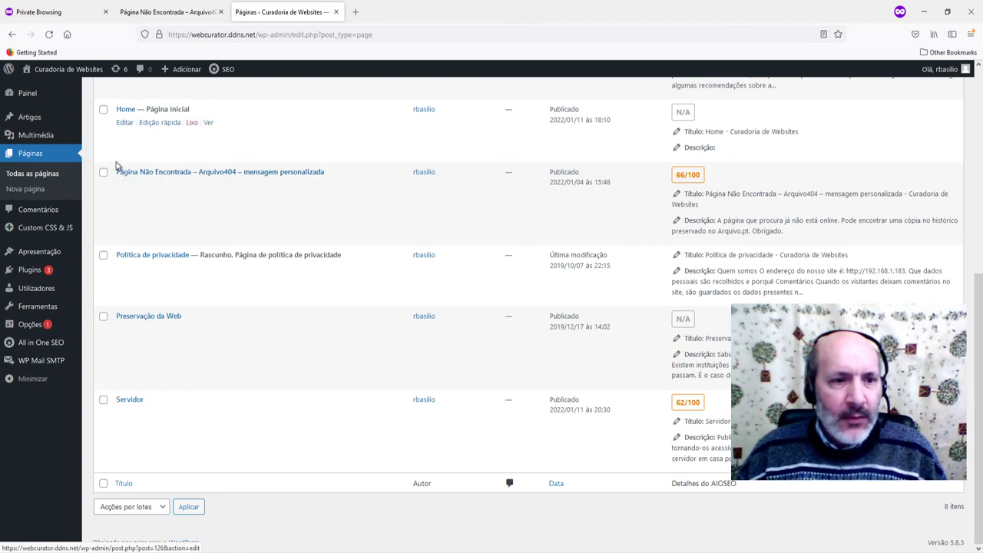
Open the page "Página Não Encontrada – Arquivo404 – mensagem personalizada" for editing and switch it to the code editor
{"action": "left_click_drag", "start_coordinate": [115, 171], "coordinate": [357, 168]}
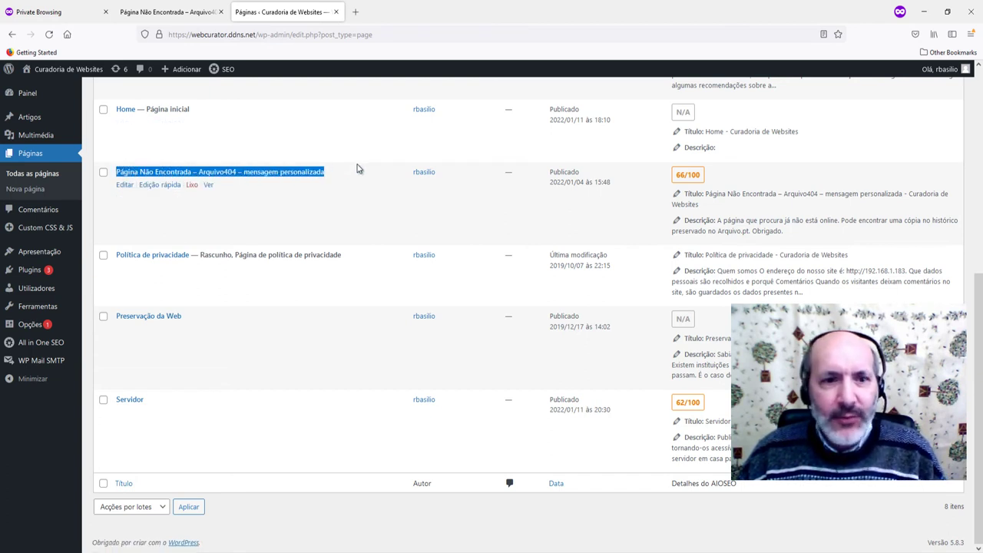
{"action": "left_click", "coordinate": [123, 186]}
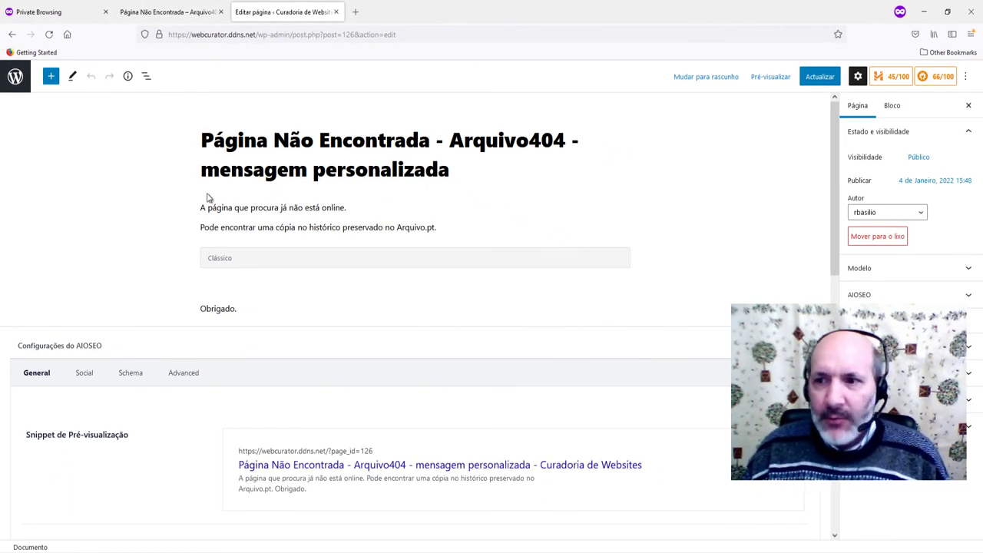
{"action": "left_click", "coordinate": [966, 77]}
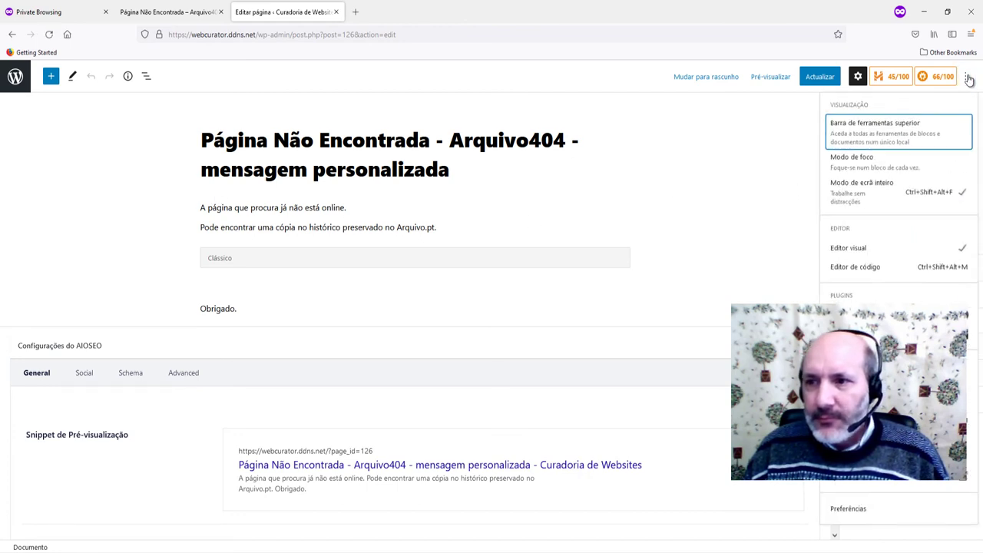
{"action": "left_click", "coordinate": [858, 271]}
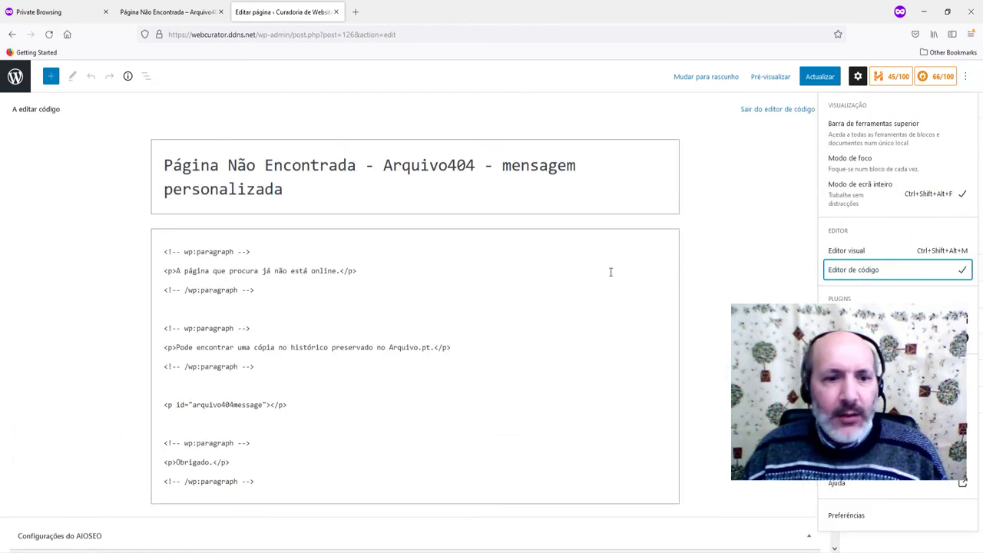
Check the <p id="arquivo404message"></p> element in the page code and update the page
{"action": "left_click_drag", "start_coordinate": [290, 408], "coordinate": [259, 408]}
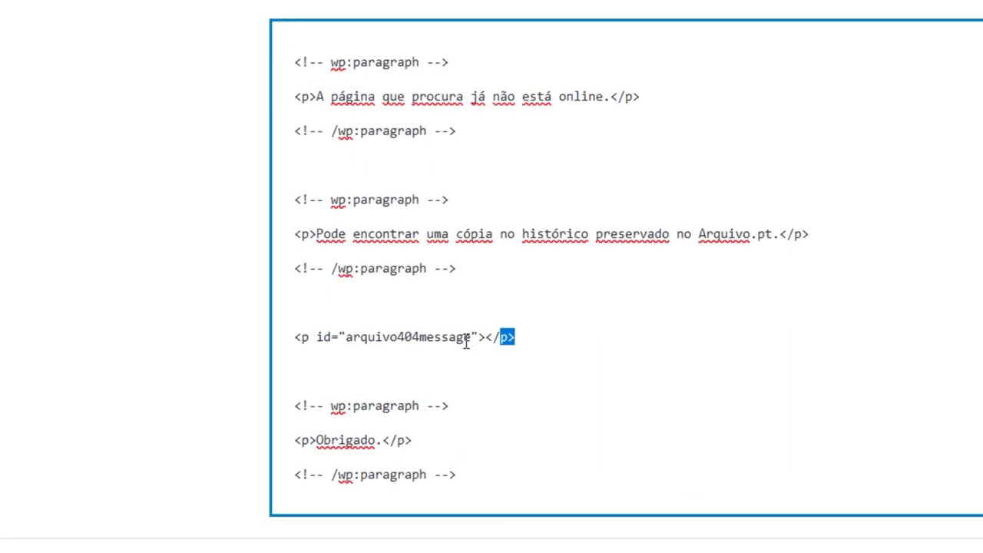
{"action": "left_click_drag", "start_coordinate": [465, 343], "coordinate": [277, 336]}
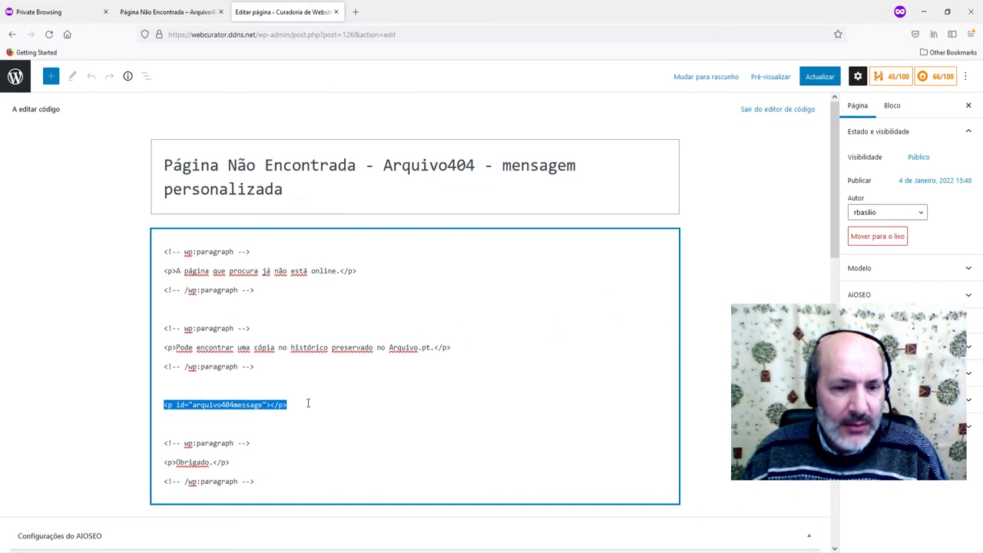
{"action": "left_click", "coordinate": [308, 403]}
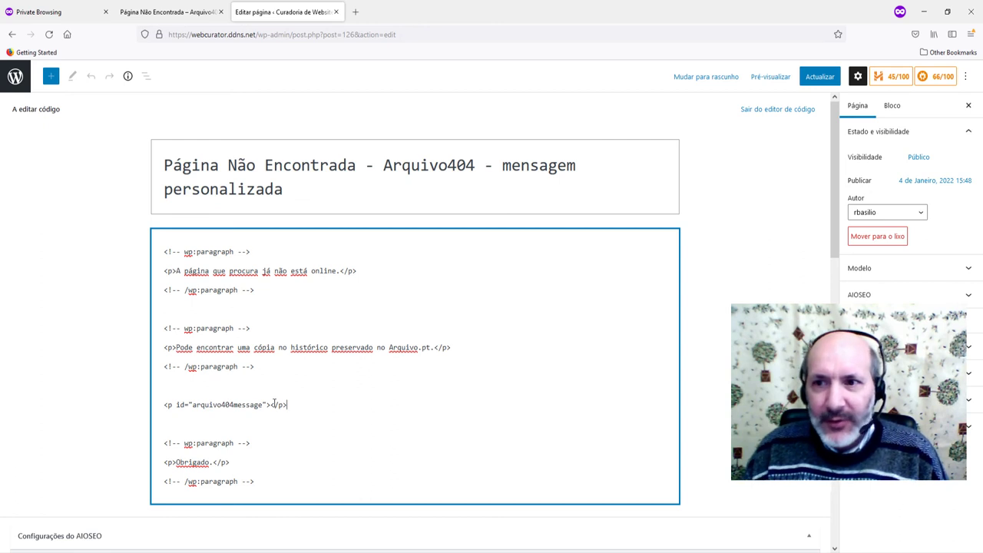
{"action": "left_click", "coordinate": [820, 78]}
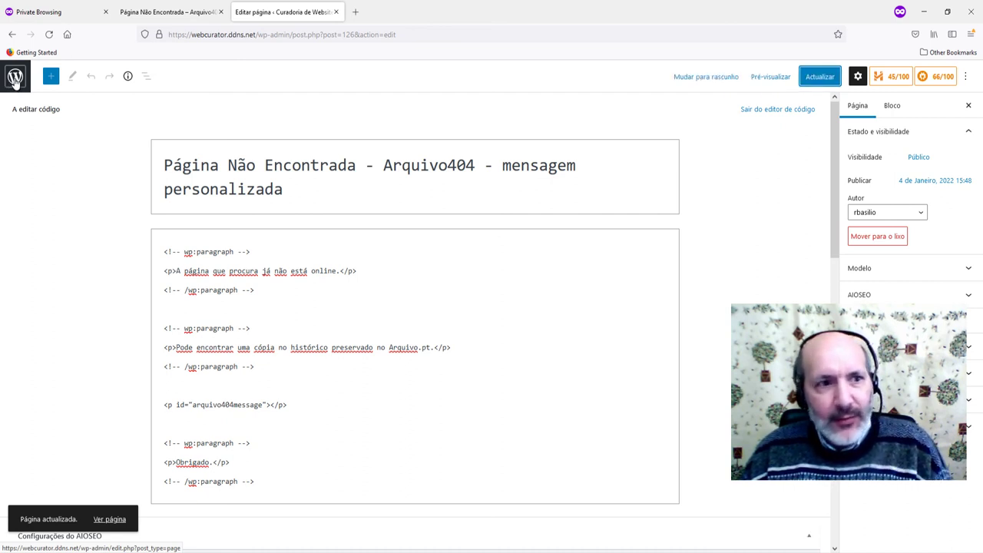
Set "Página Não Encontrada - Arquivo404 - mensagem personalizada" as the displayed page in the 404 Error Page settings and save the changes
{"action": "left_click", "coordinate": [16, 79]}
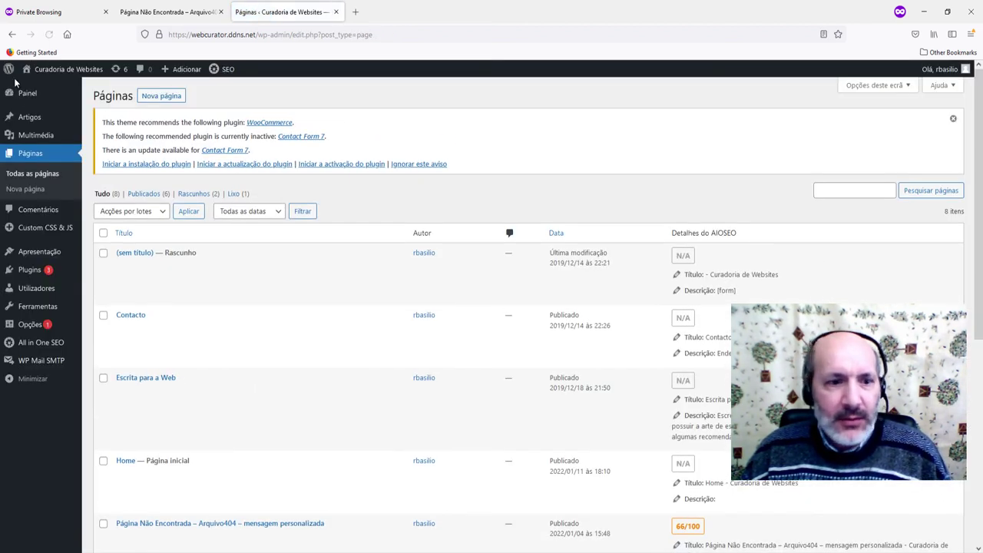
{"action": "mouse_move", "coordinate": [44, 255]}
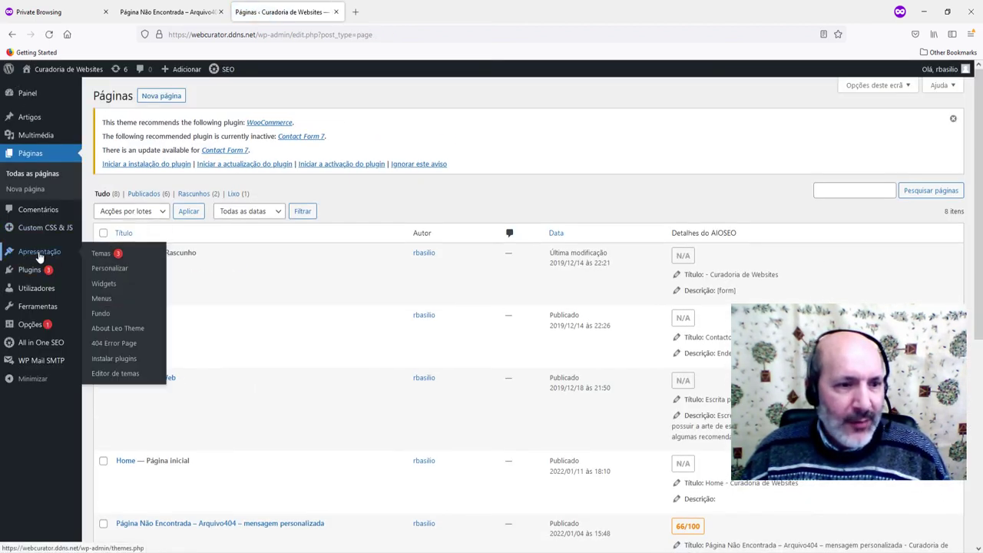
{"action": "left_click", "coordinate": [114, 347]}
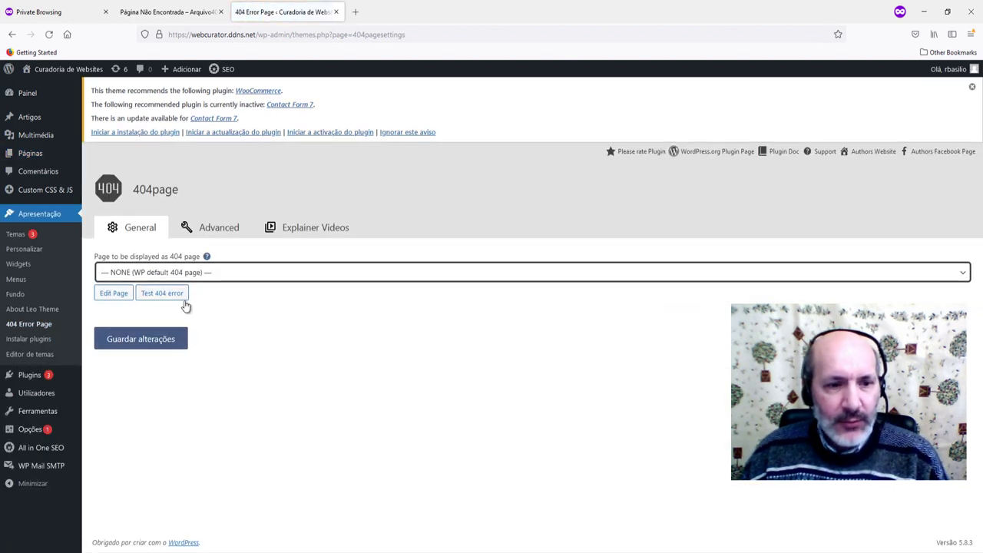
{"action": "left_click", "coordinate": [964, 275]}
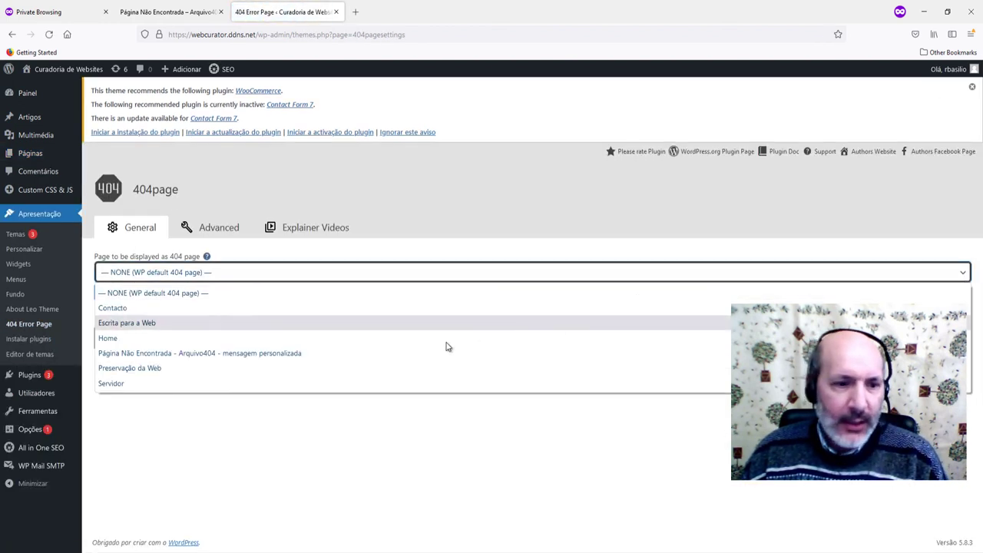
{"action": "left_click", "coordinate": [258, 356]}
{"action": "left_click", "coordinate": [145, 339]}
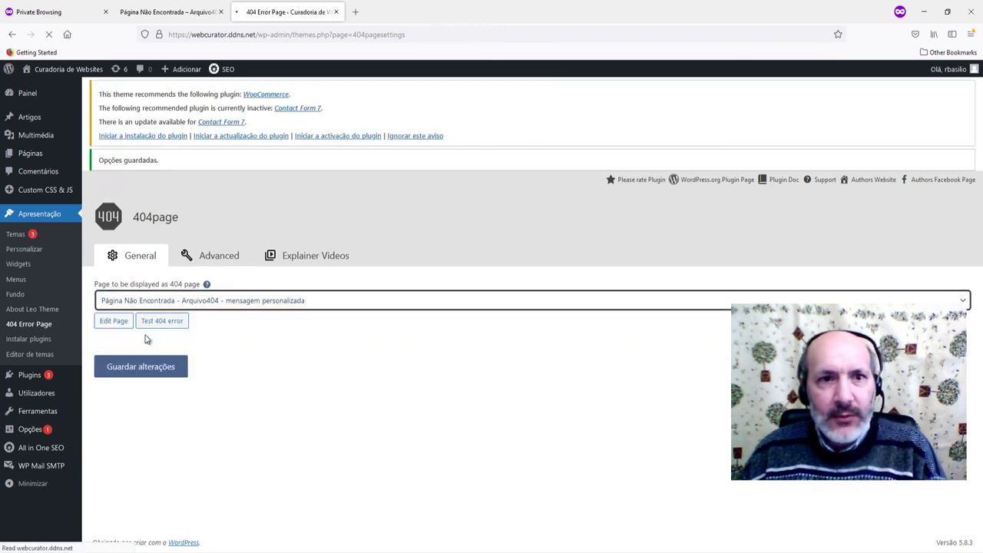
{"action": "key", "text": "ctrl+Tab"}
{"action": "type", "text": "https://webcurator.ddns.net/?p=134"}
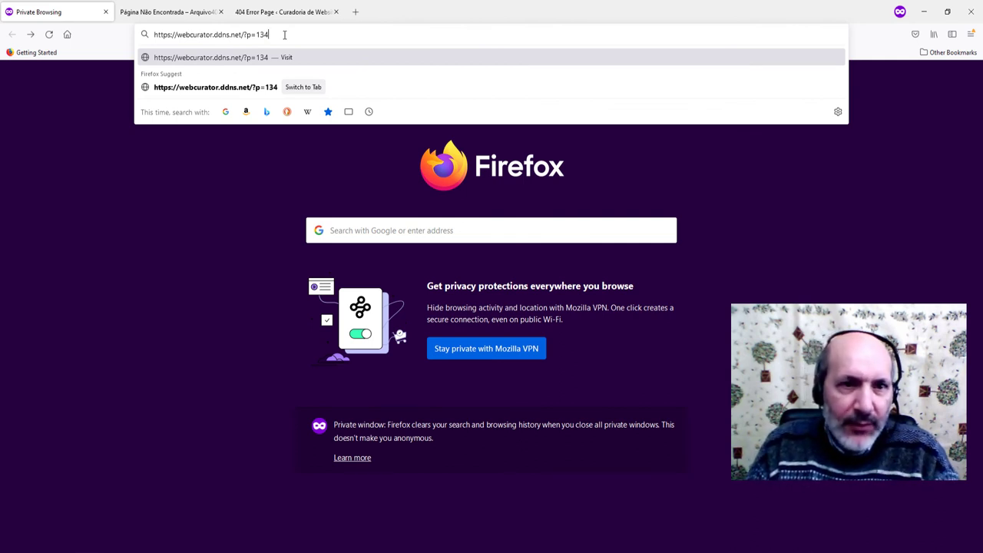
{"action": "key", "text": "Return"}
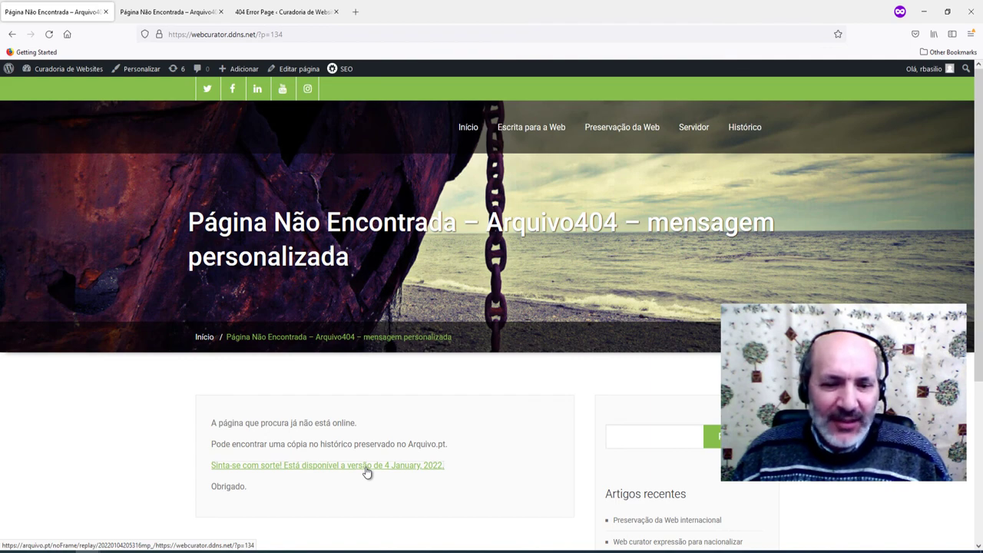
{"action": "left_click", "coordinate": [366, 467]}
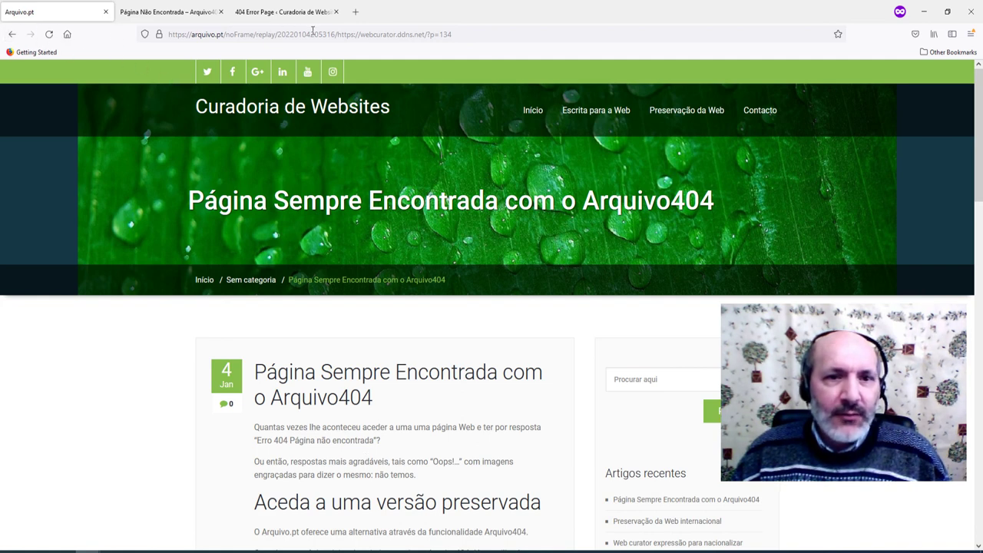
{"action": "left_click_drag", "start_coordinate": [310, 35], "coordinate": [90, 44]}
{"action": "left_click", "coordinate": [12, 34]}
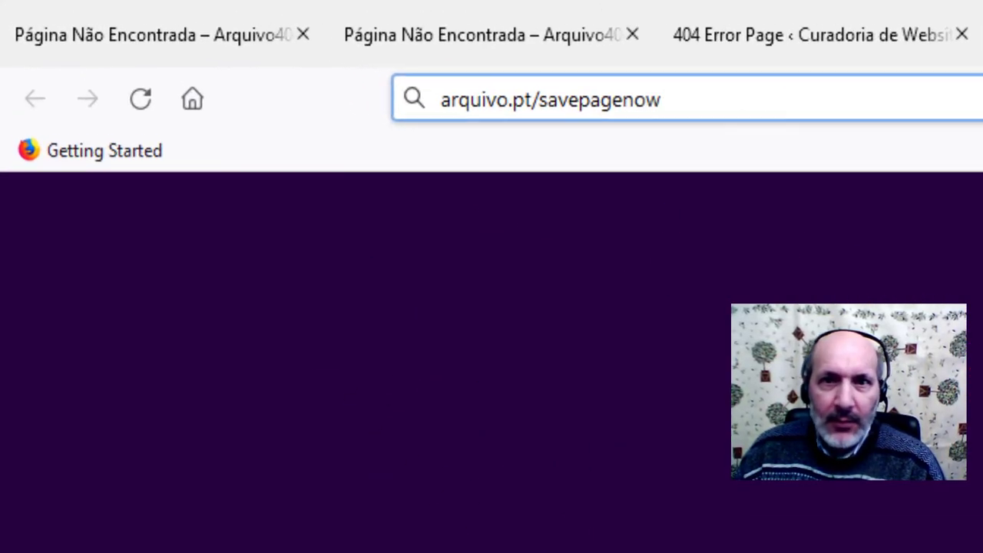
Load arquivo.pt/savepagenow in the new tab and place the cursor in the page address field
{"action": "left_click_drag", "start_coordinate": [696, 92], "coordinate": [434, 111]}
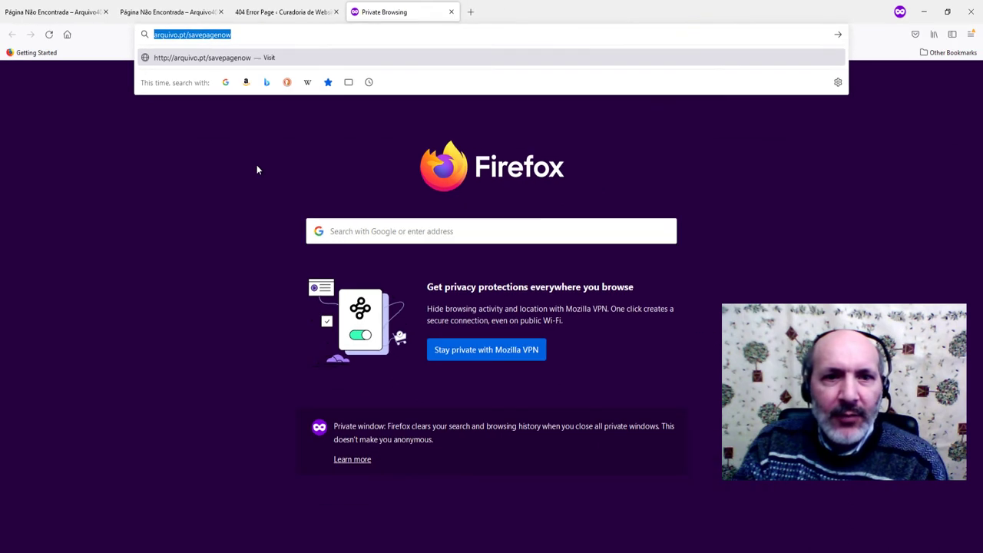
{"action": "key", "text": "Return"}
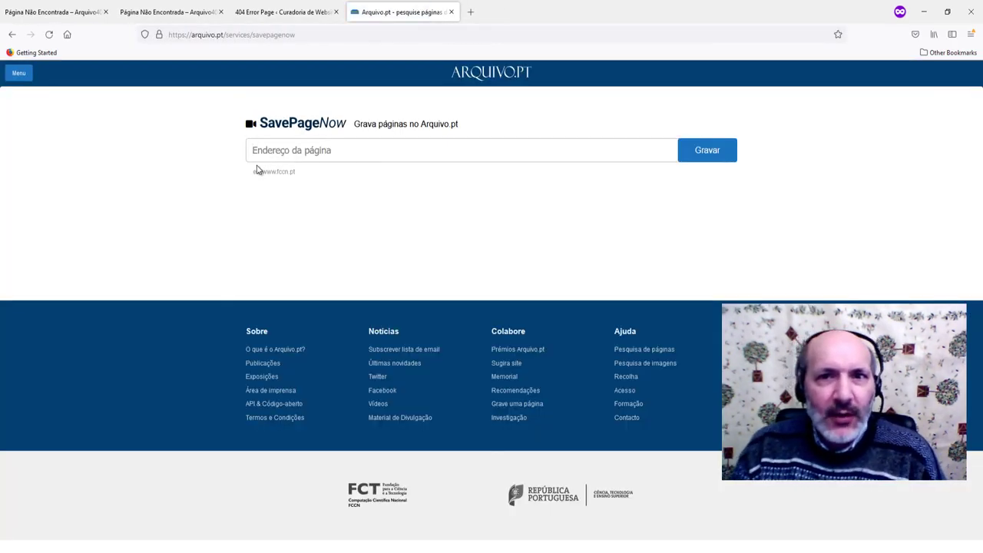
{"action": "left_click", "coordinate": [258, 169]}
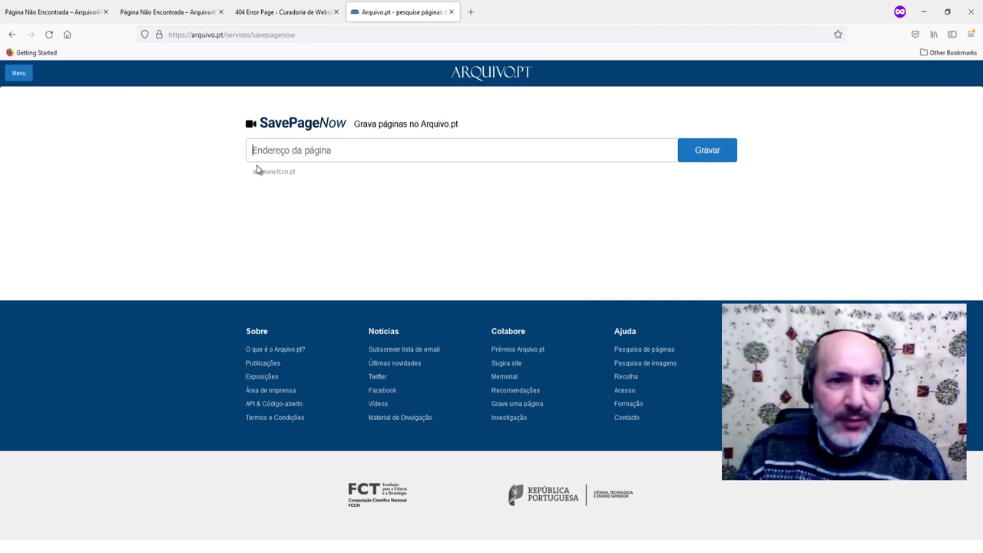